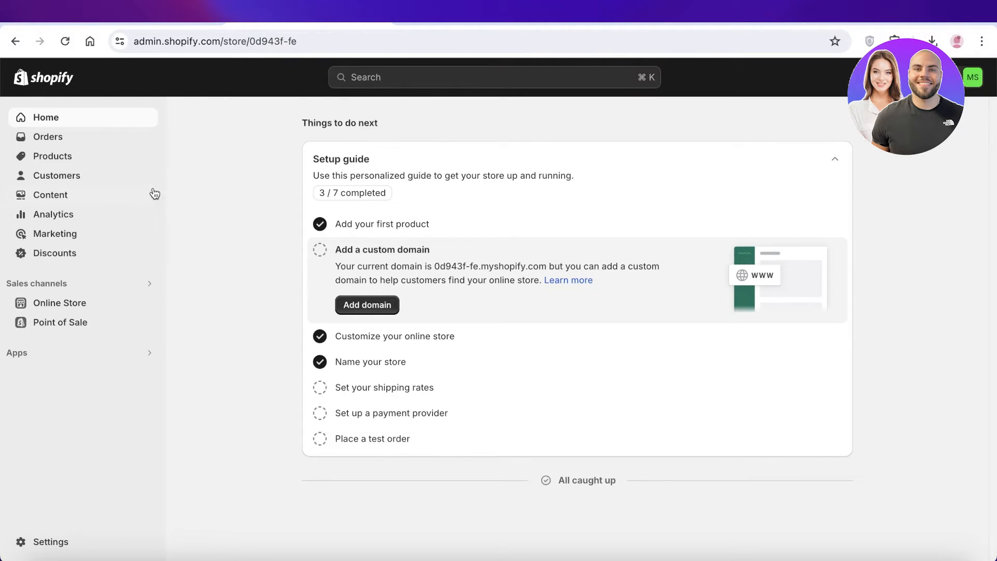
Open the Ruffles storefront preview from the Online Store eye icon in the admin.
left_click(147, 305)
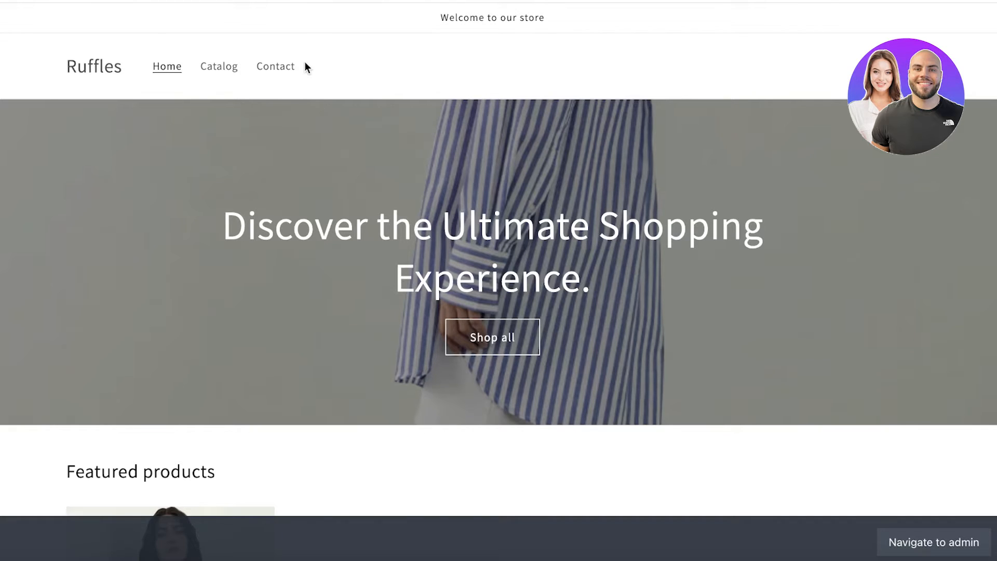
Scroll through the Ruffles storefront to review its plain-text header and featured products.
scroll(304, 62, "down", 10)
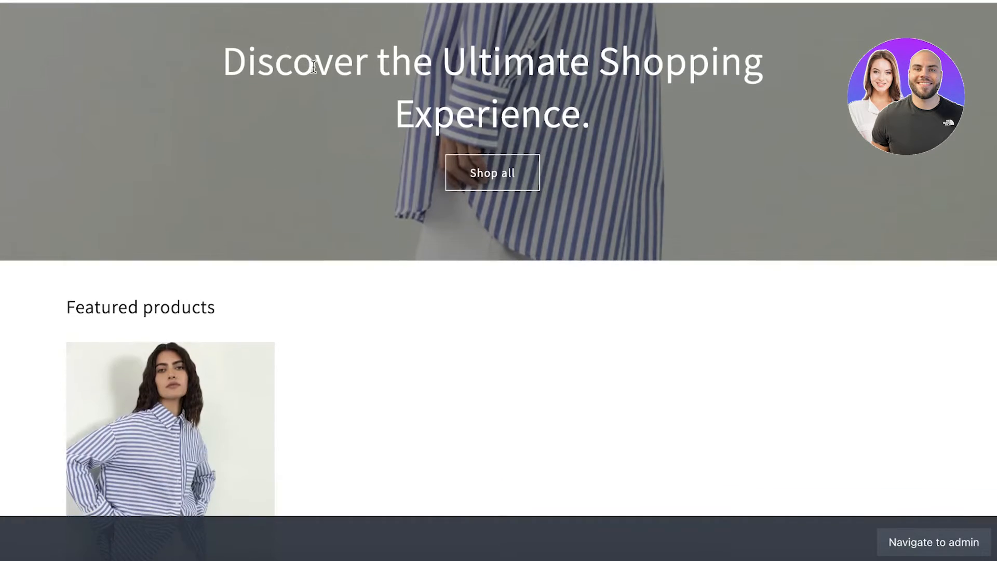
scroll(408, 143, "up", 10)
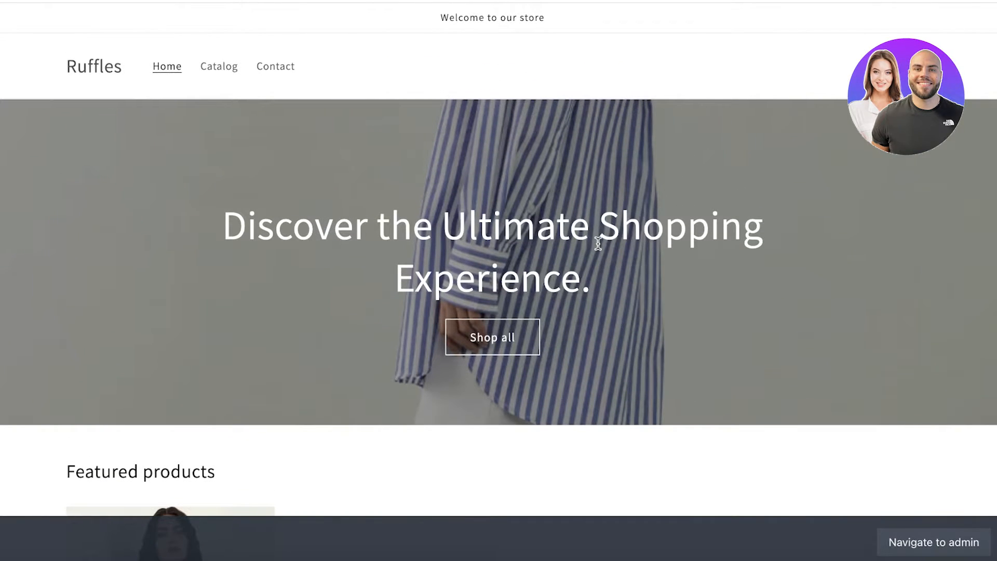
scroll(367, 281, "down", 10)
scroll(334, 287, "up", 10)
scroll(492, 82, "down", 2)
scroll(488, 80, "up", 2)
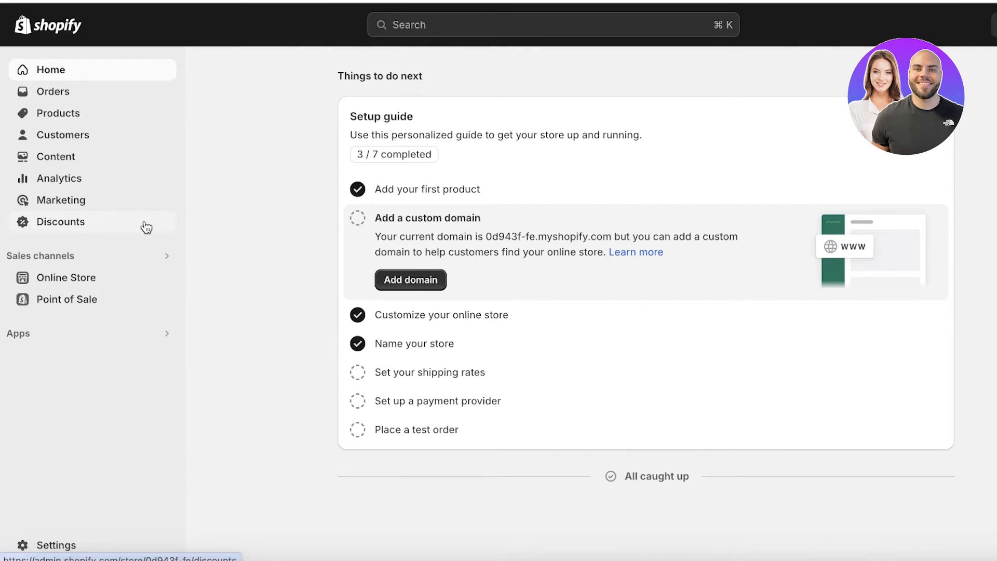
Open the current Dawn theme in the theme editor from Online Store.
left_click(81, 281)
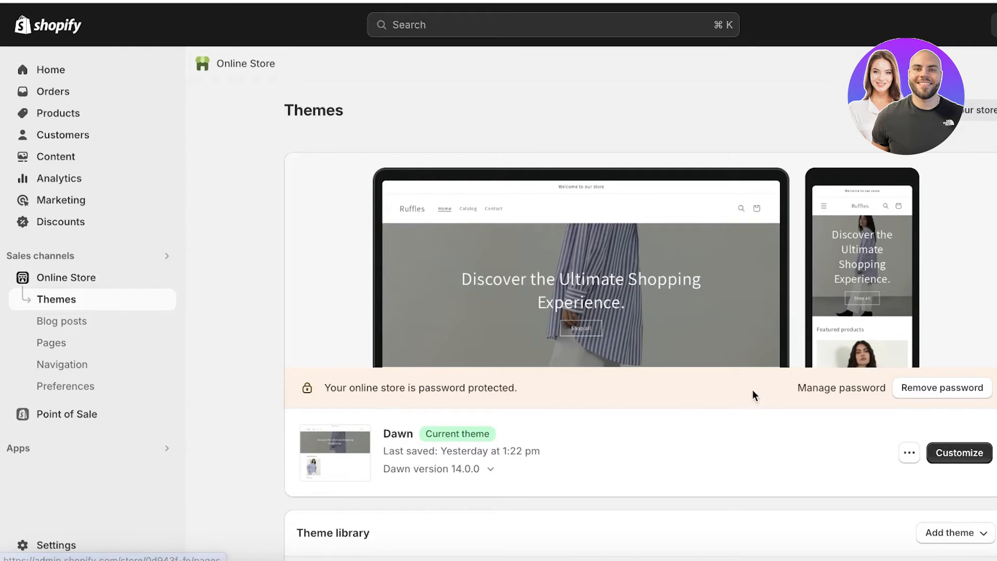
left_click(961, 452)
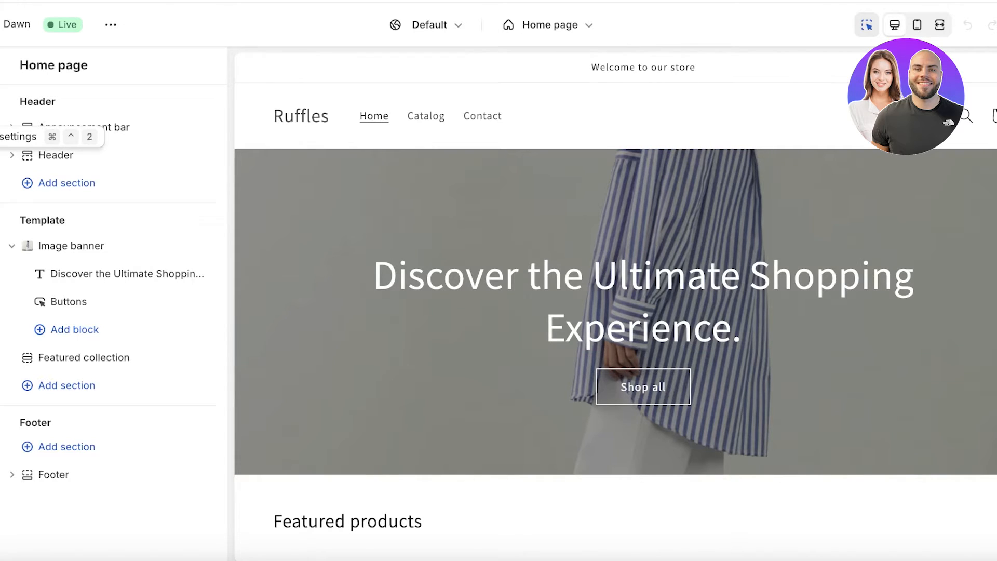
Set the Pink_and_Teal florist PNG as the store logo in Theme settings.
left_click(0, 106)
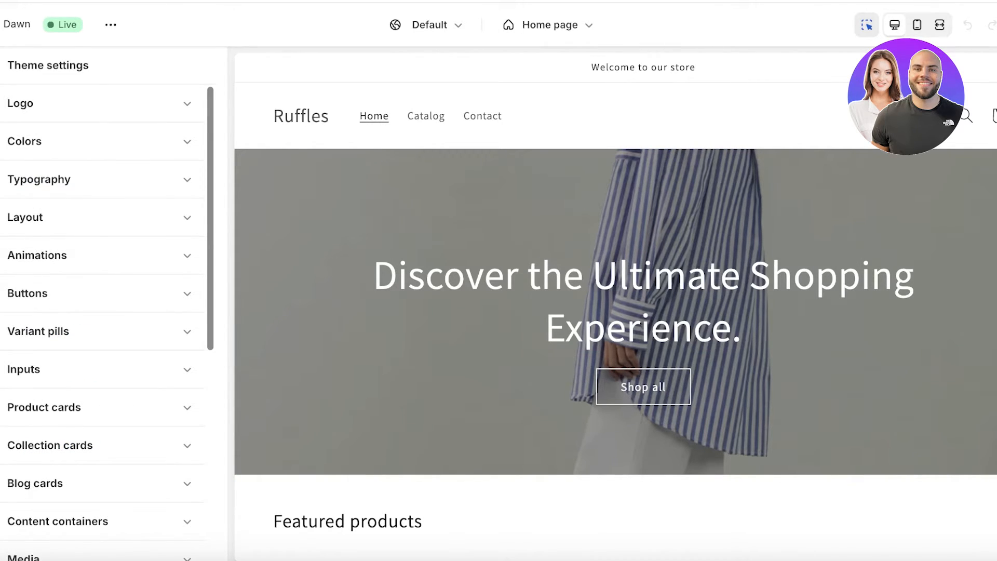
left_click(16, 107)
left_click(93, 173)
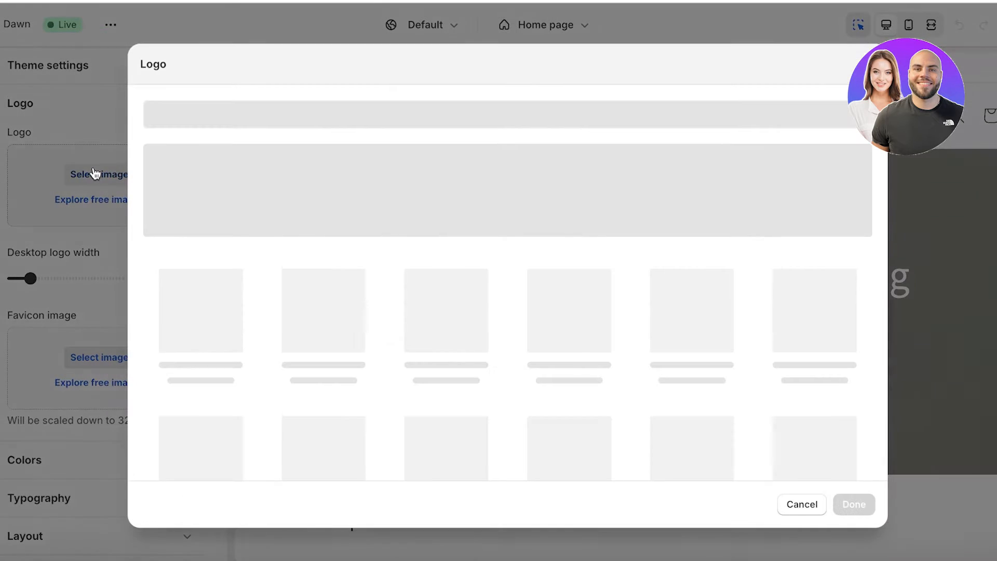
left_click(400, 295)
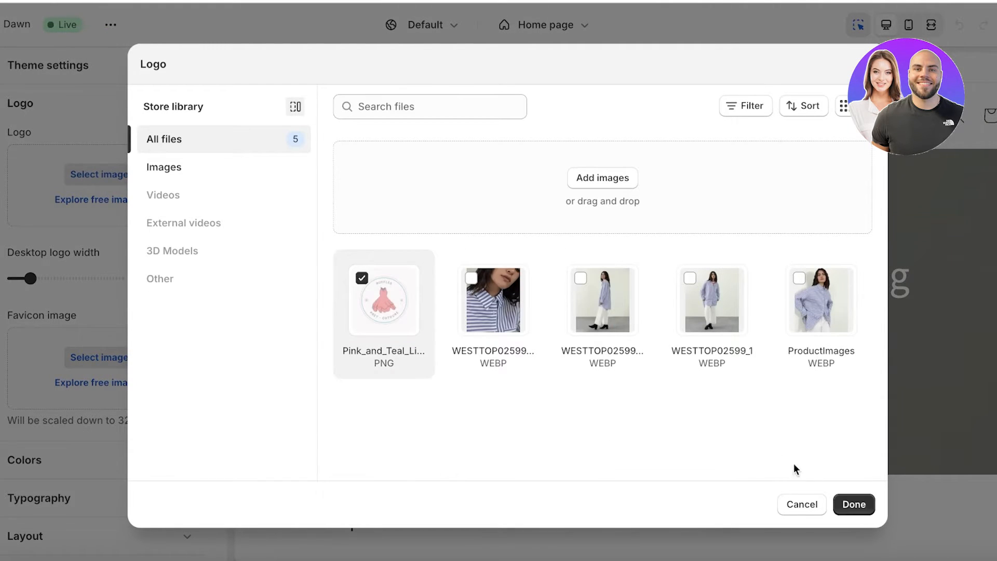
left_click(852, 504)
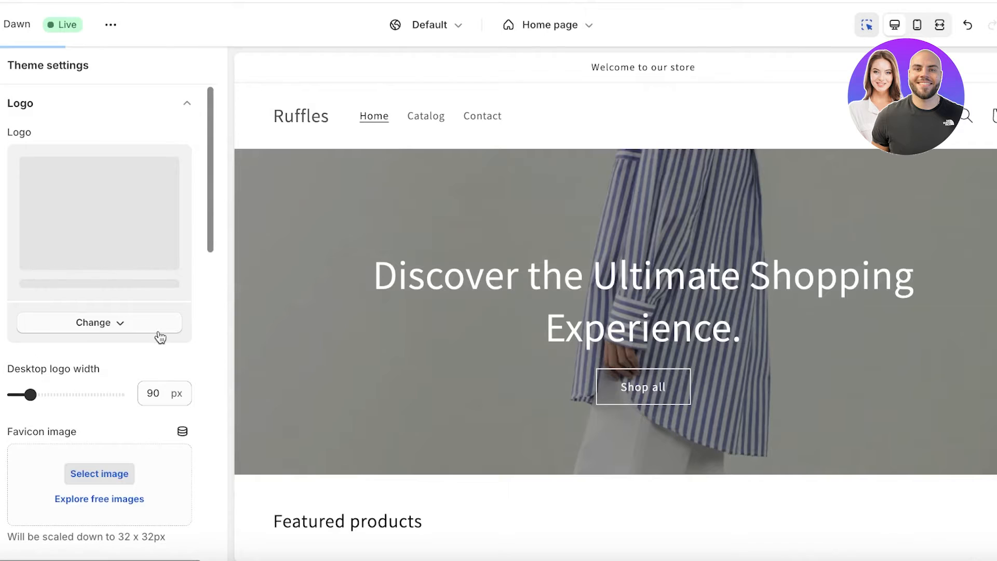
scroll(140, 363, "down", 1)
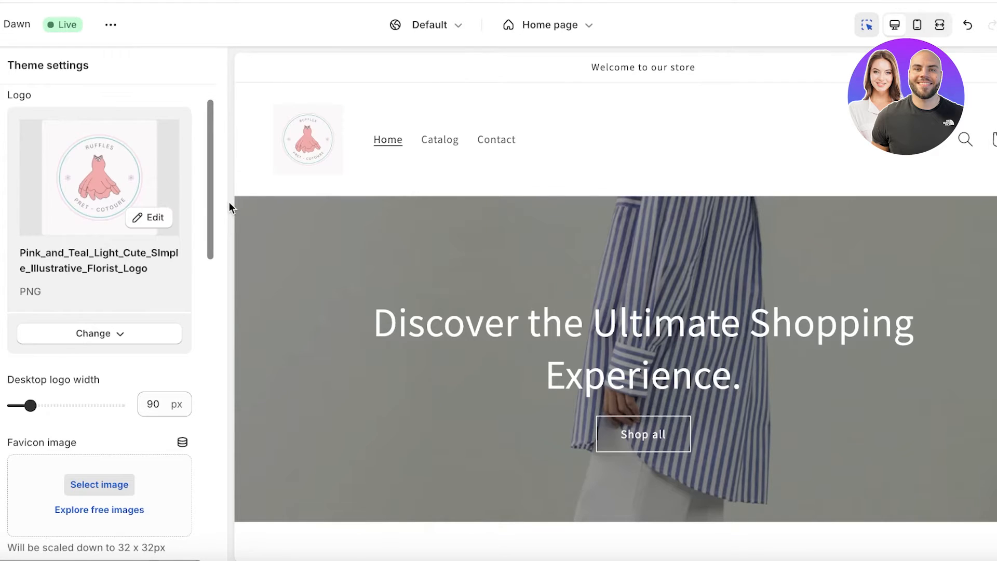
scroll(121, 306, "down", 3)
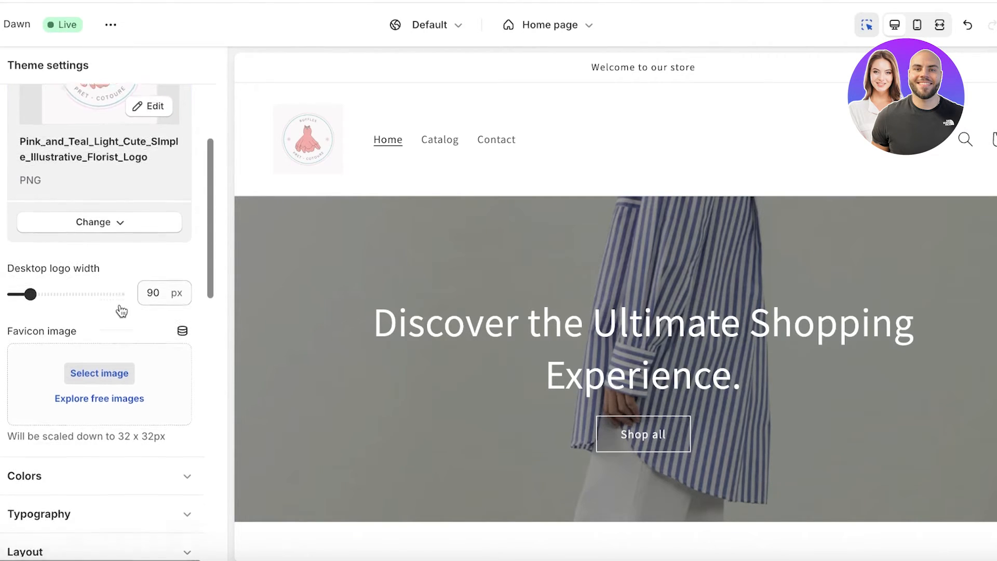
scroll(104, 320, "down", 1)
Create a new colour scheme, Scheme 6, with a pink #DF749A background.
left_click(24, 416)
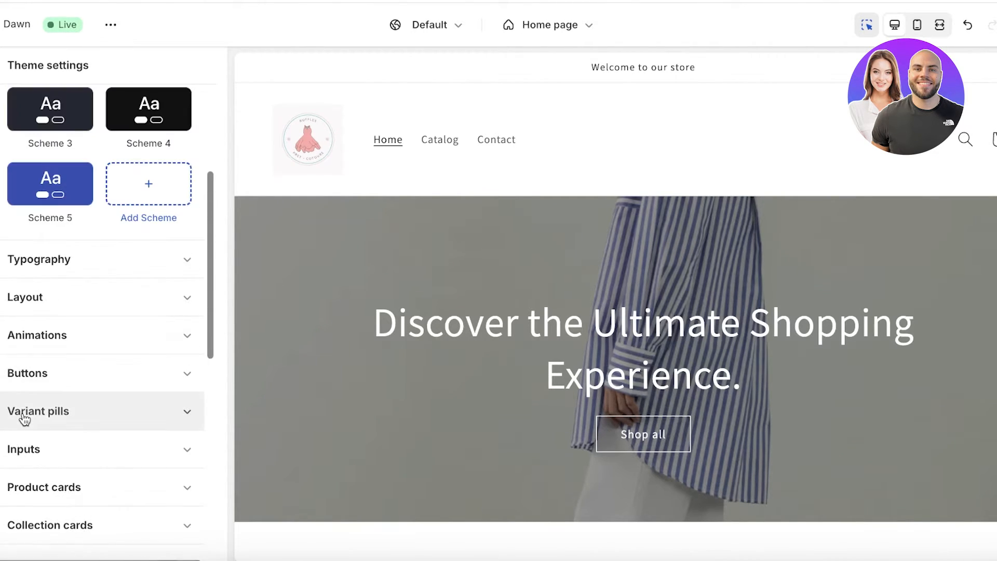
scroll(24, 420, "up", 2)
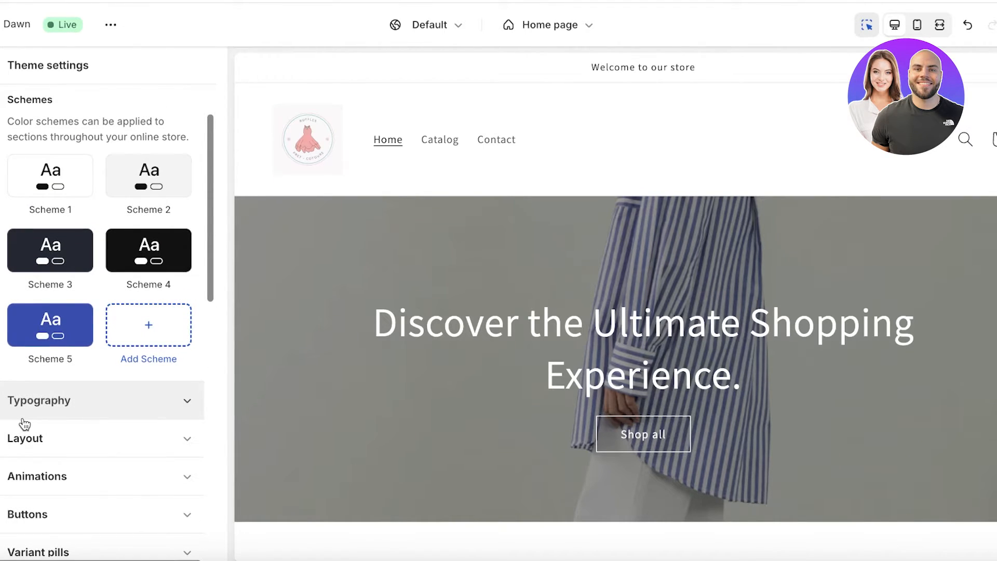
left_click(173, 331)
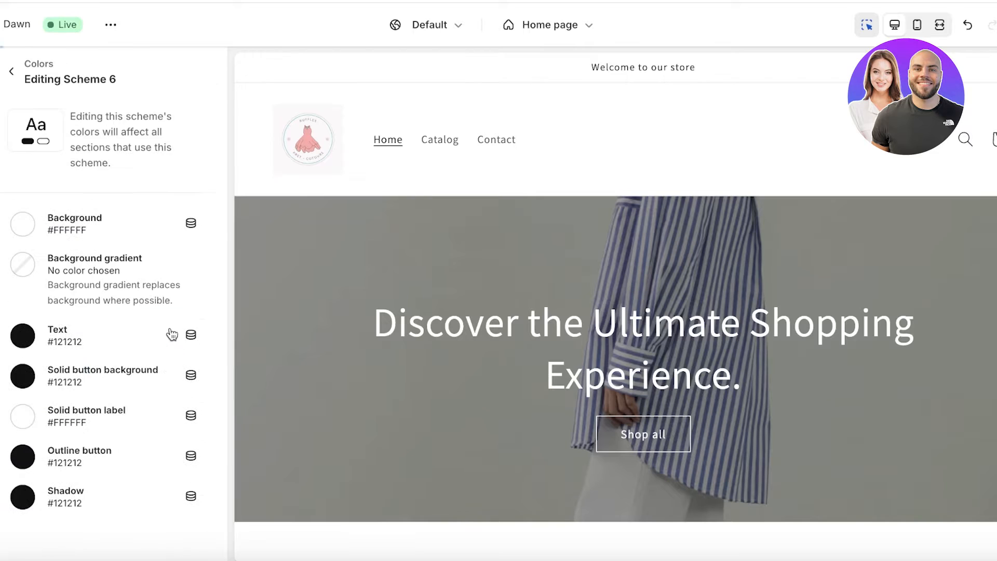
left_click(21, 225)
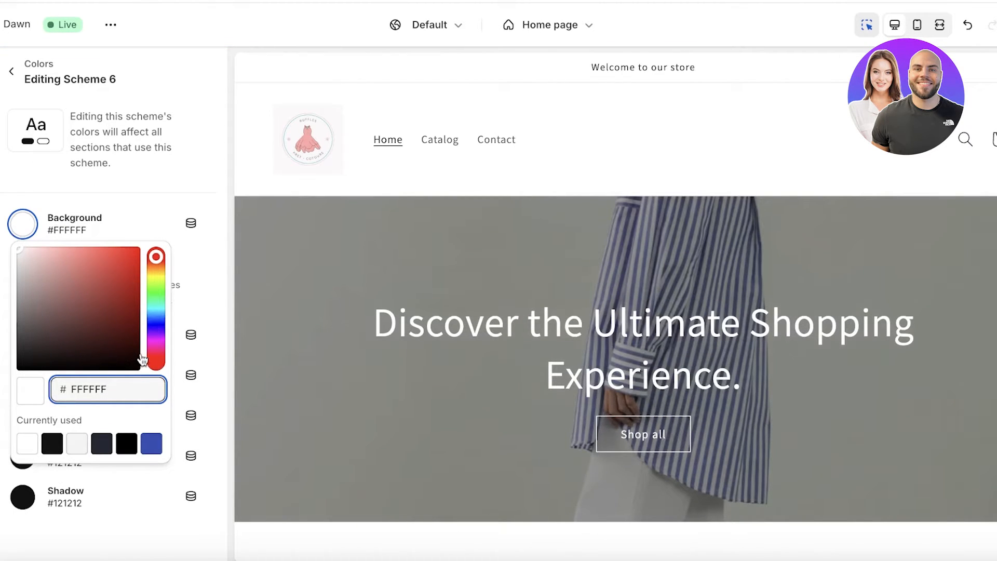
left_click(156, 354)
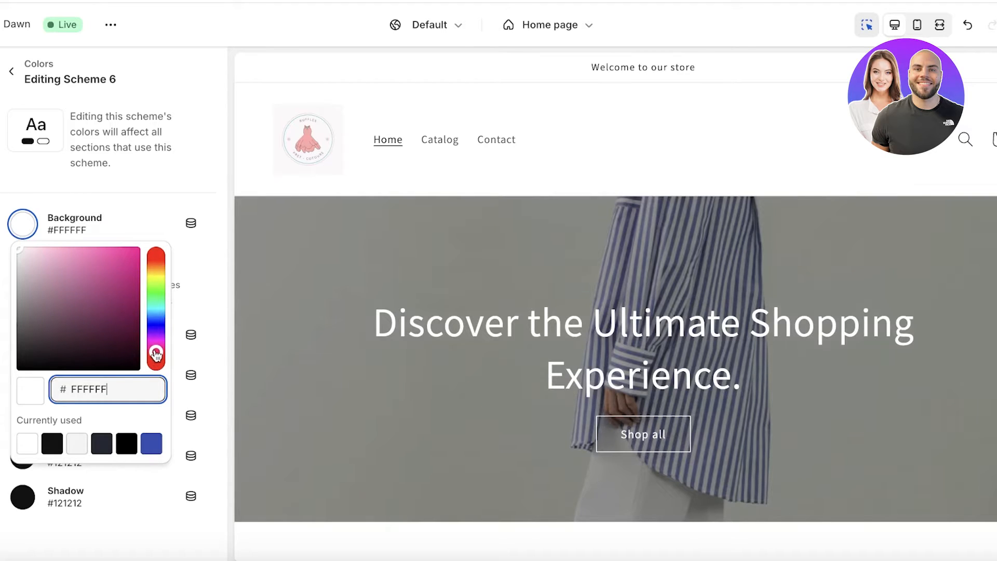
left_click(107, 293)
left_click_drag(107, 297, 79, 284)
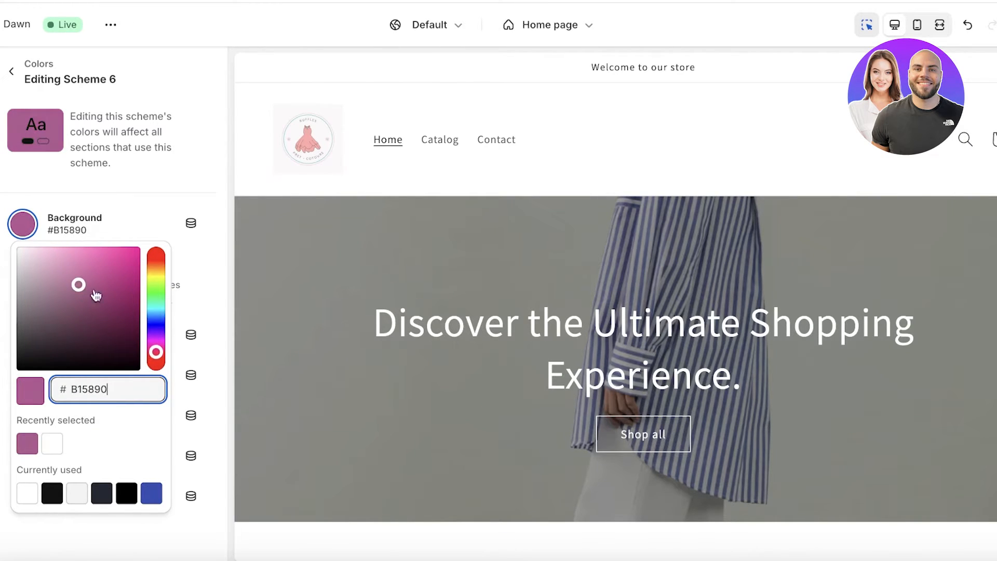
left_click_drag(156, 352, 156, 356)
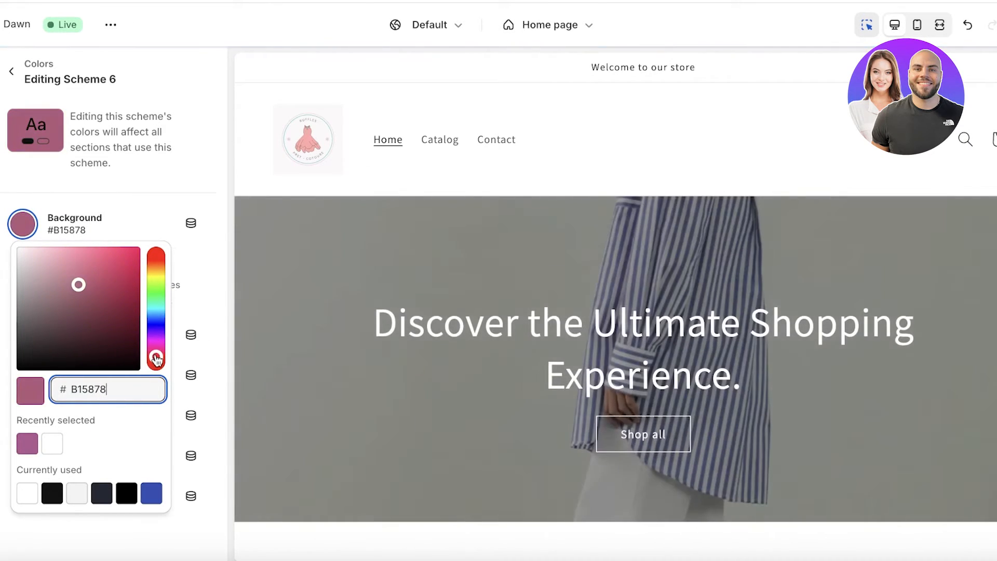
left_click(69, 271)
left_click_drag(69, 271, 74, 261)
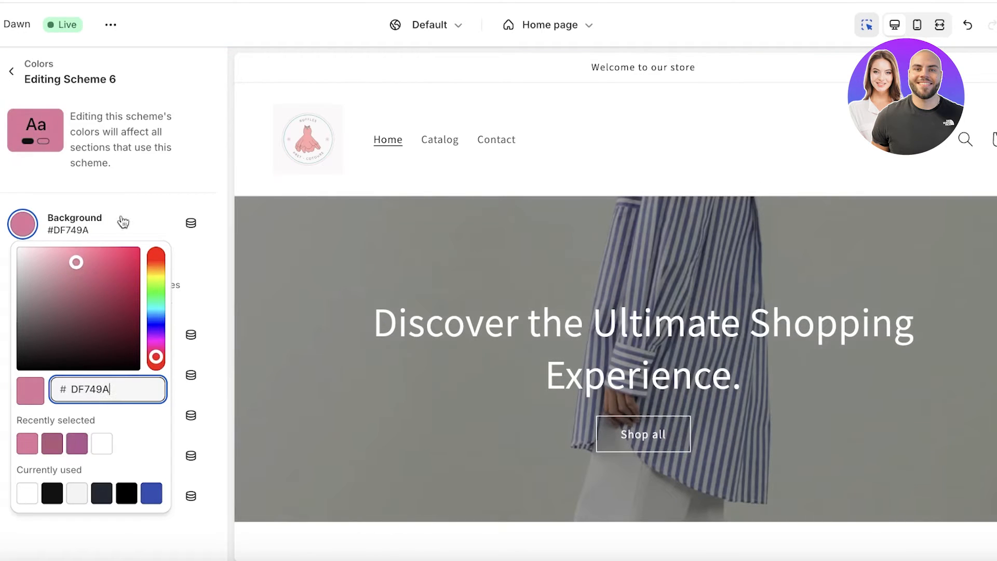
left_click(125, 229)
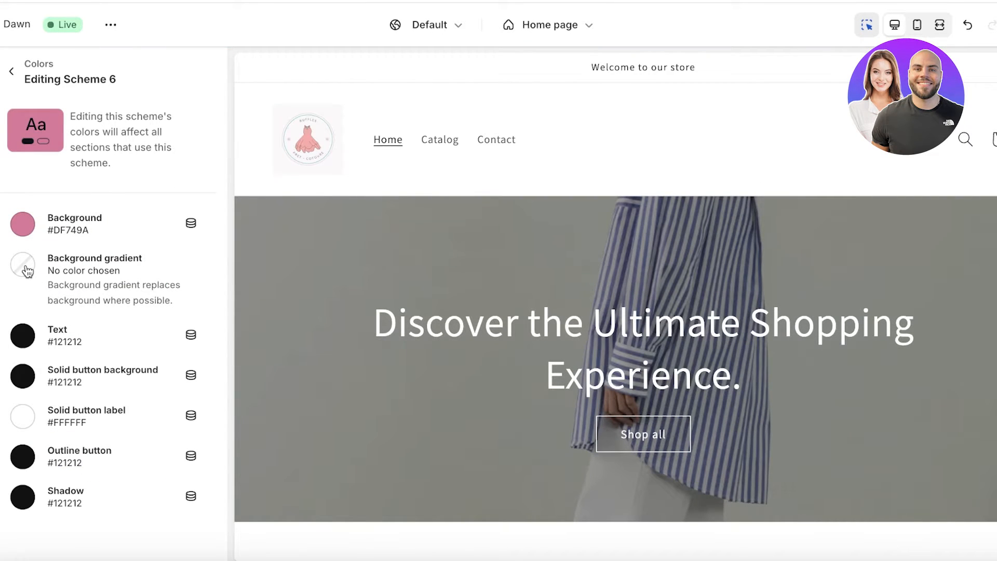
left_click(24, 266)
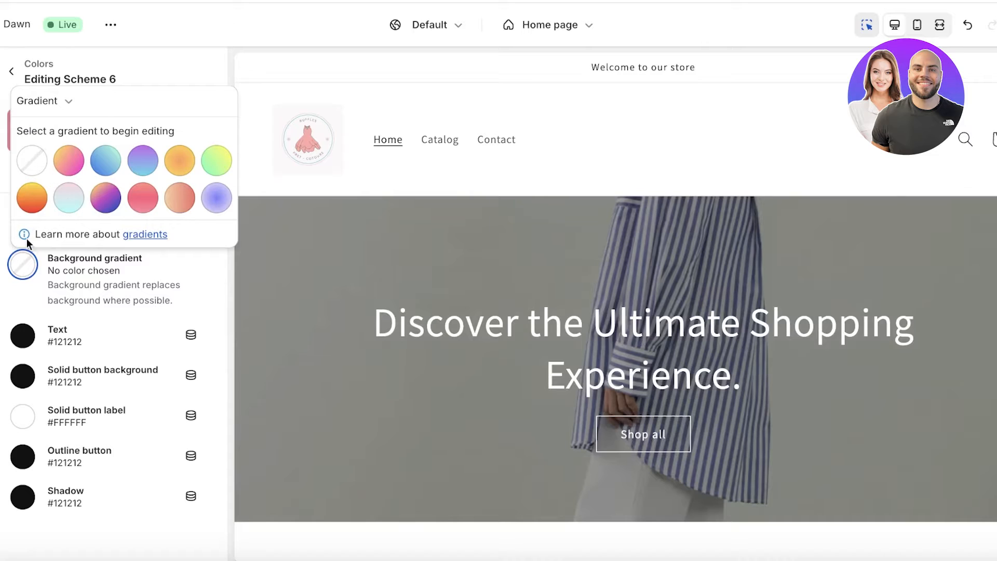
left_click(106, 322)
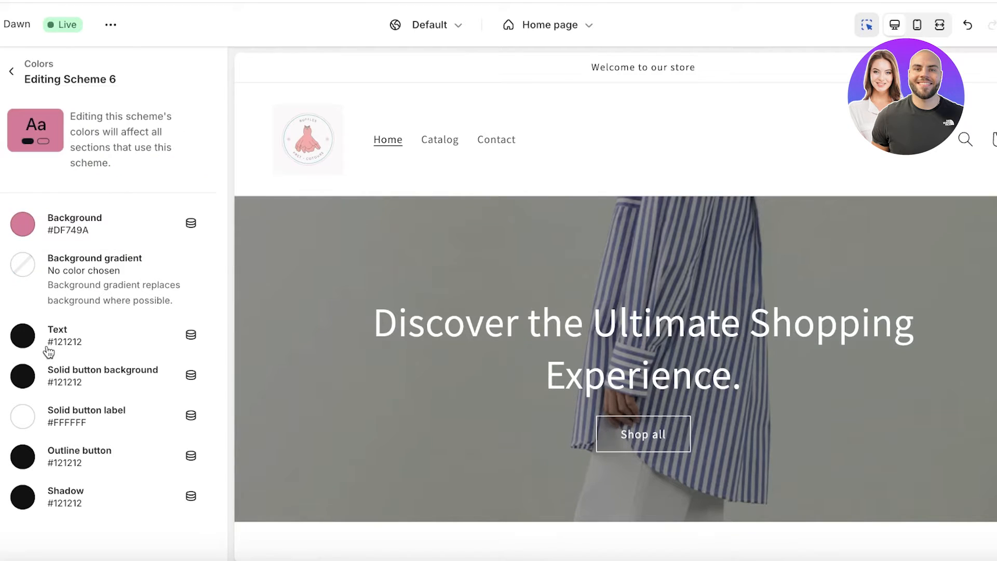
Give Scheme 6 white #FFFFFF text and a #B62759 solid button background.
left_click(22, 344)
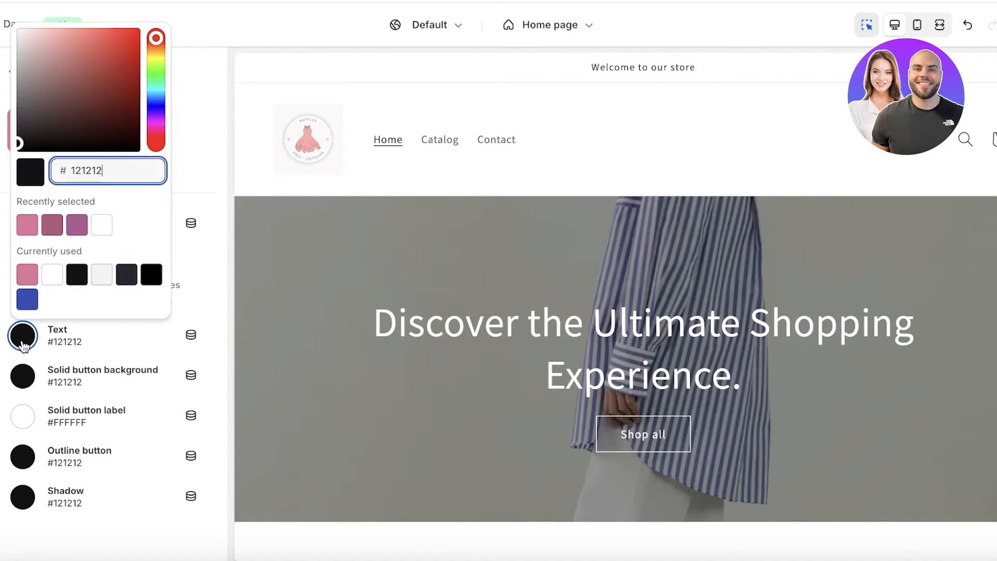
left_click(102, 225)
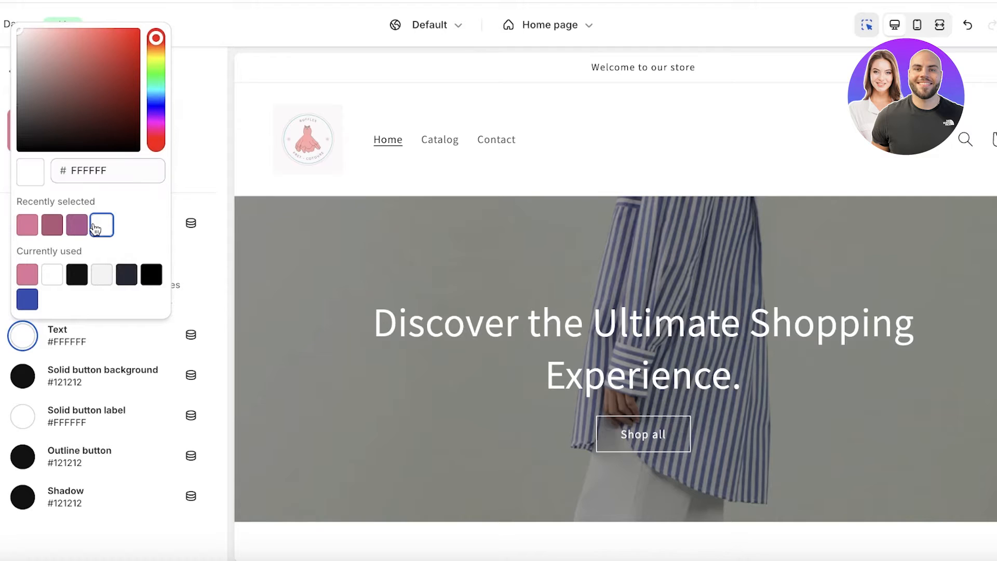
left_click(149, 378)
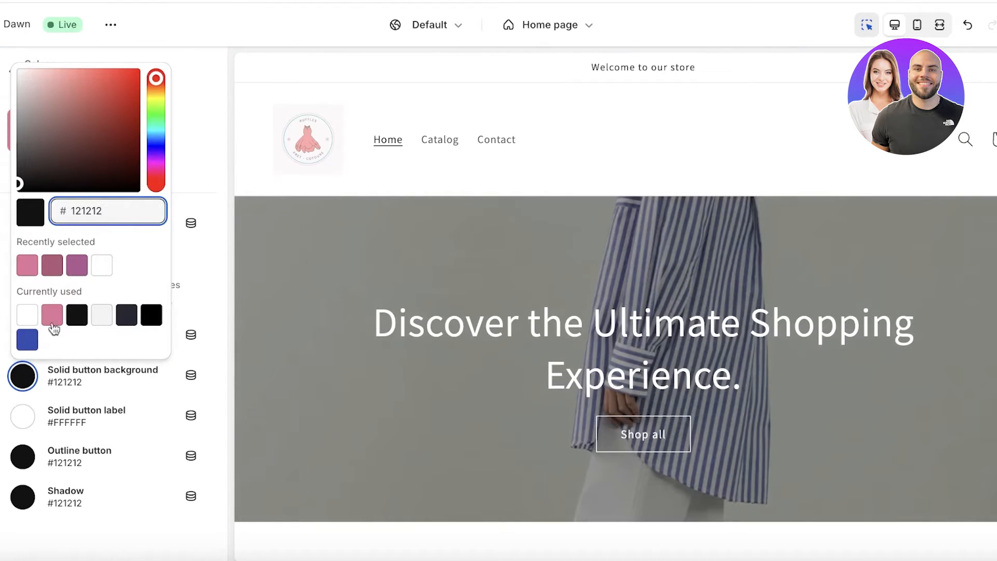
left_click(52, 315)
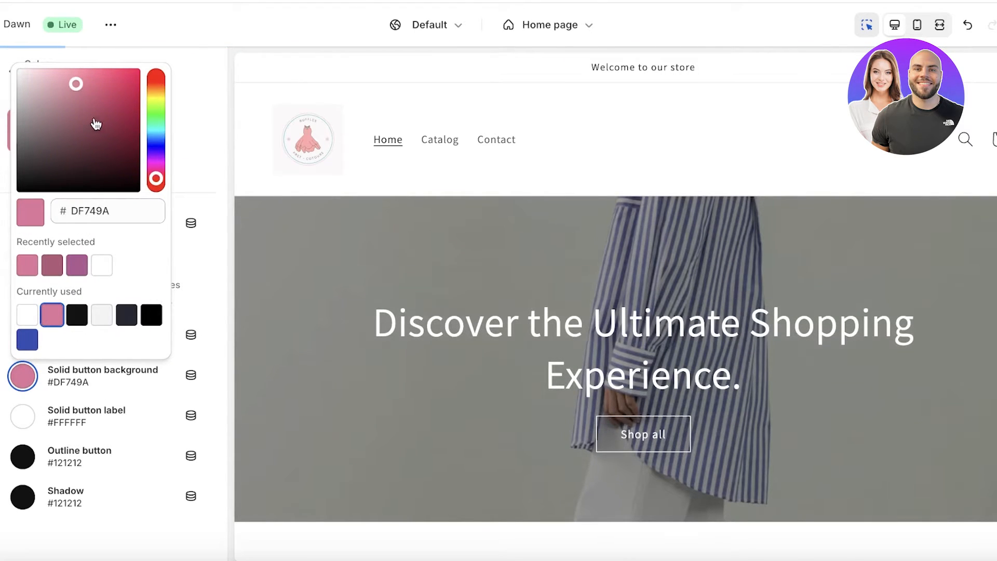
left_click_drag(88, 119, 114, 107)
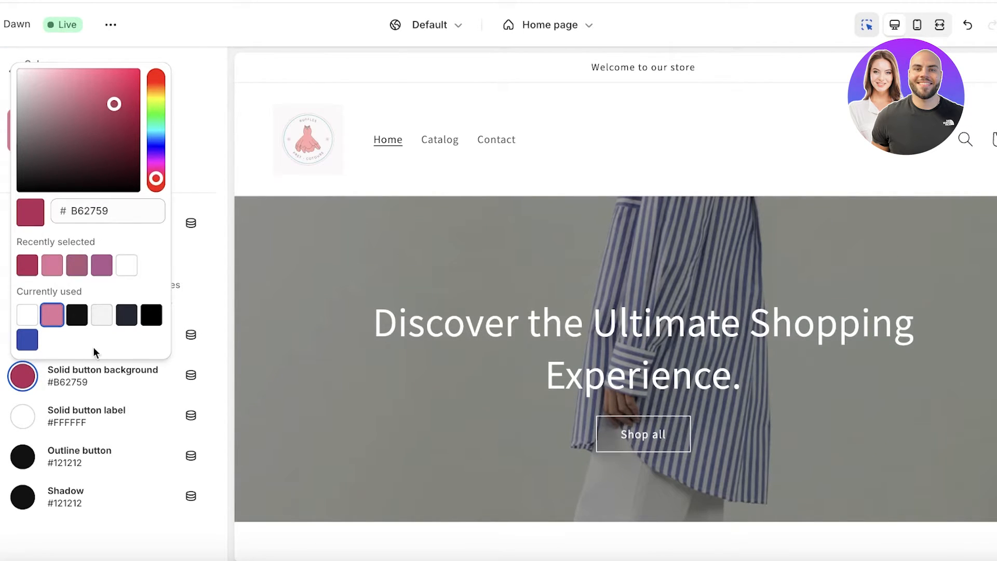
left_click(90, 407)
left_click(23, 416)
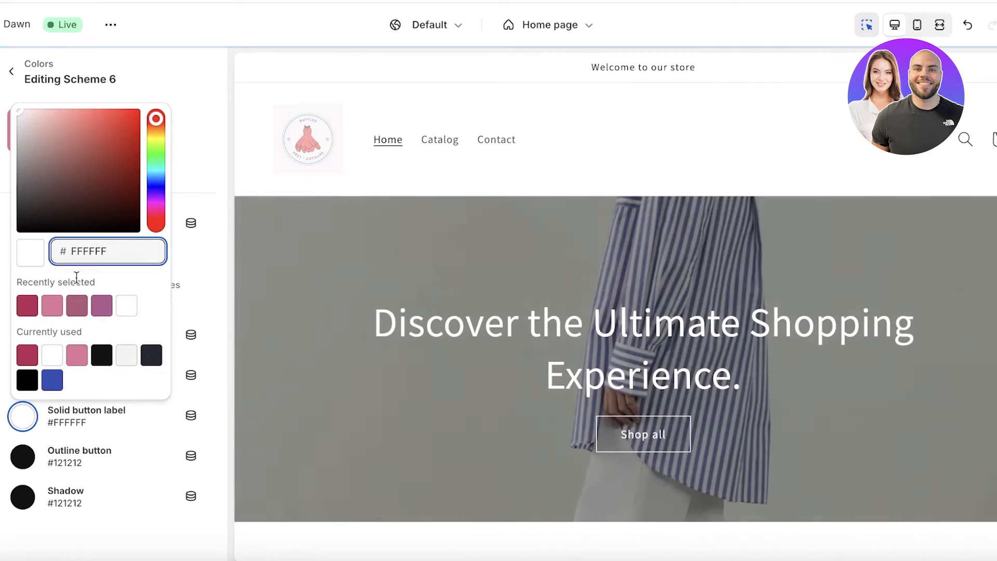
left_click(86, 456)
left_click(89, 457)
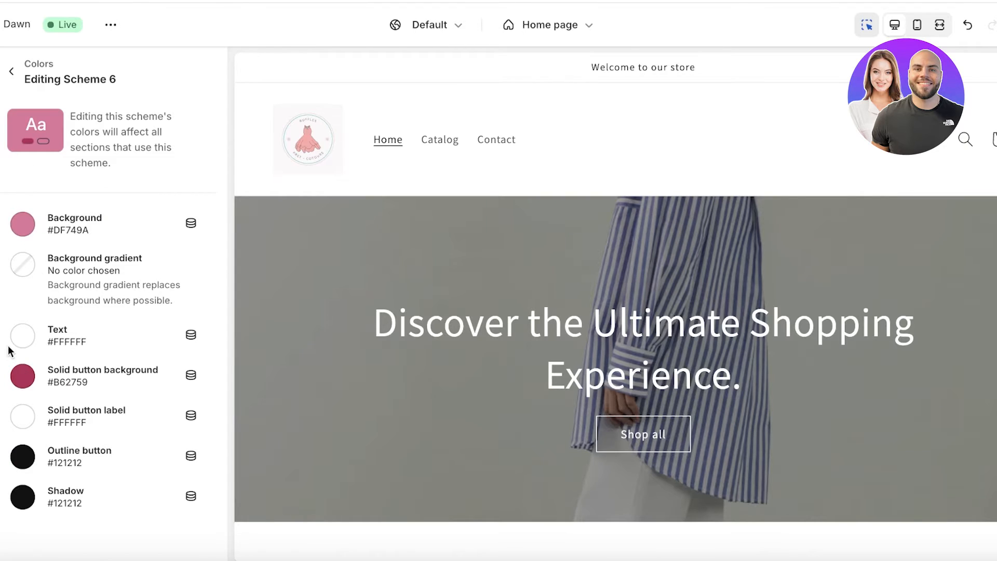
Change Scheme 6's background to purple #913269.
left_click(33, 228)
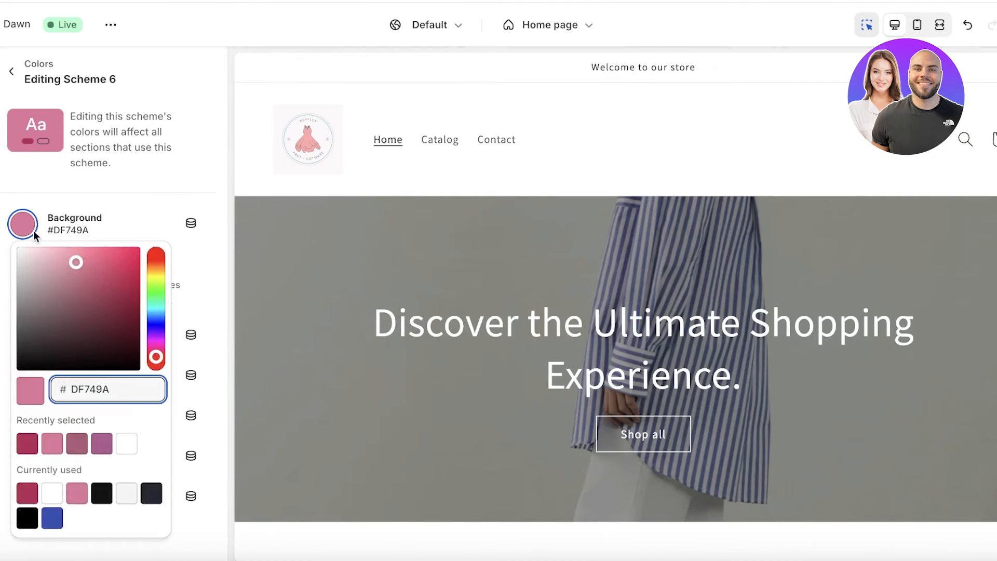
left_click_drag(77, 266, 78, 302)
left_click(157, 353)
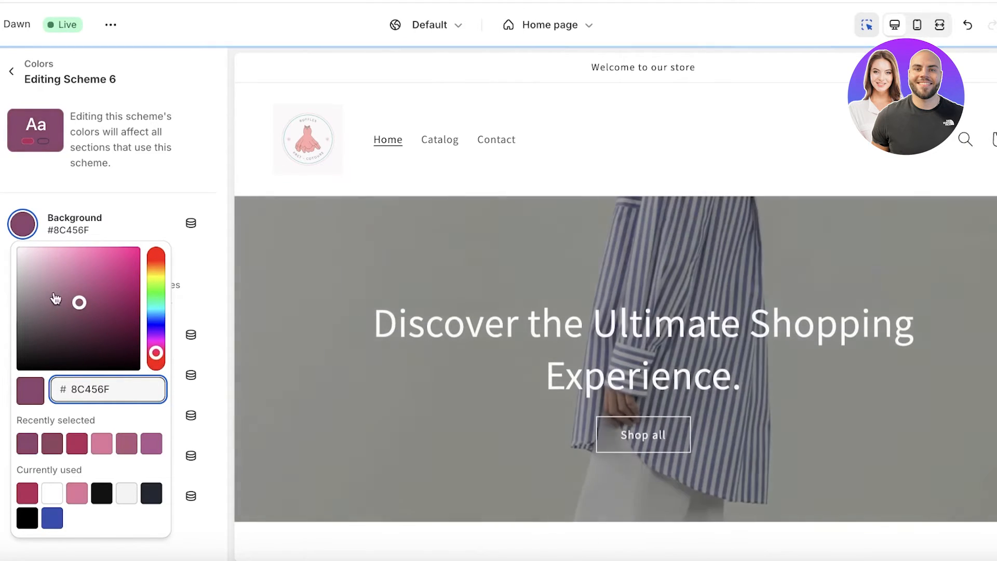
left_click(98, 301)
left_click(106, 195)
Make Scheme 6's solid buttons near-white #FFFCFD with black #000000 labels.
left_click(30, 378)
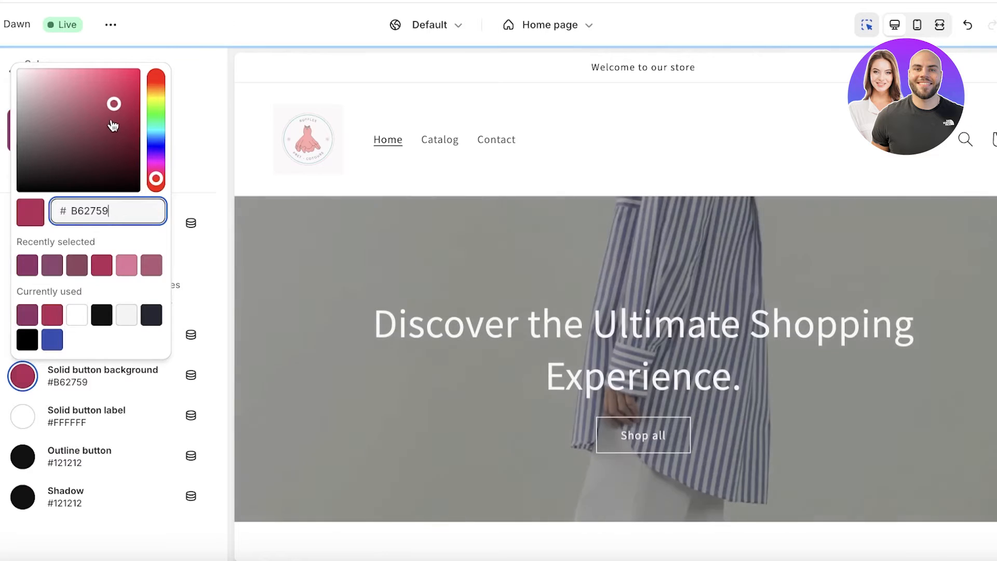
left_click_drag(112, 125, 23, 50)
left_click(22, 50)
left_click(23, 416)
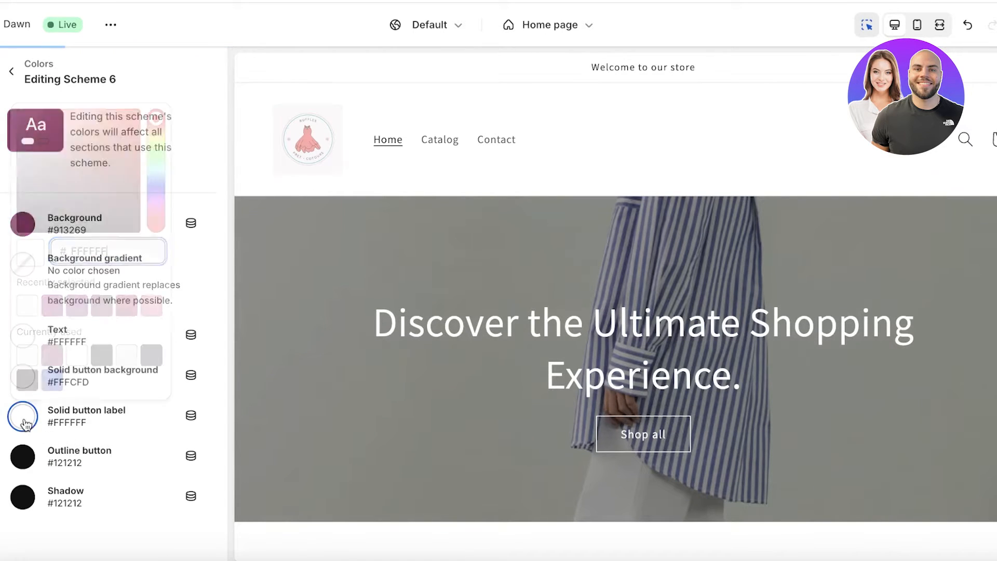
left_click_drag(119, 198, 79, 304)
Set Scheme 6's outline button colour to purple #913269.
left_click(109, 456)
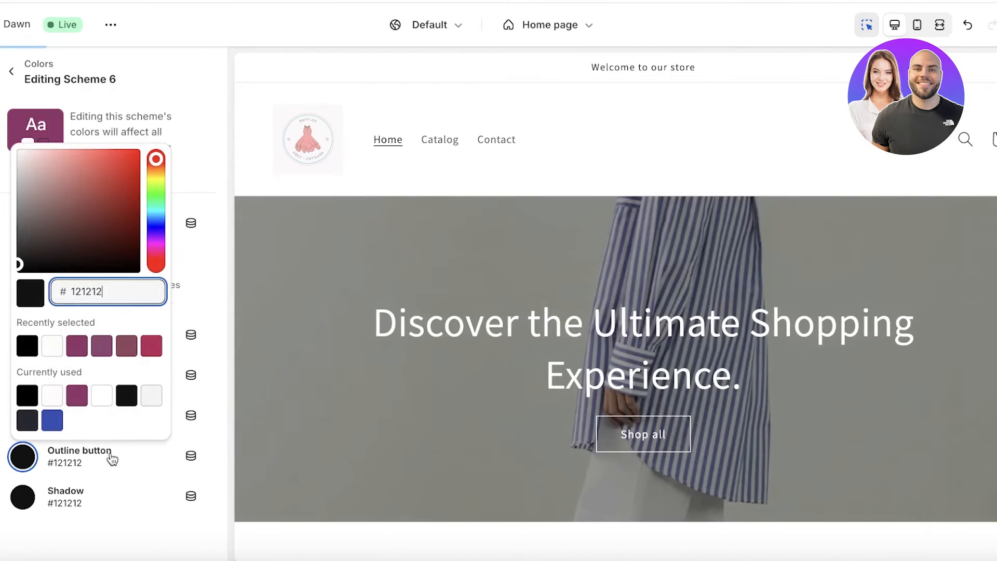
left_click(77, 345)
left_click(120, 495)
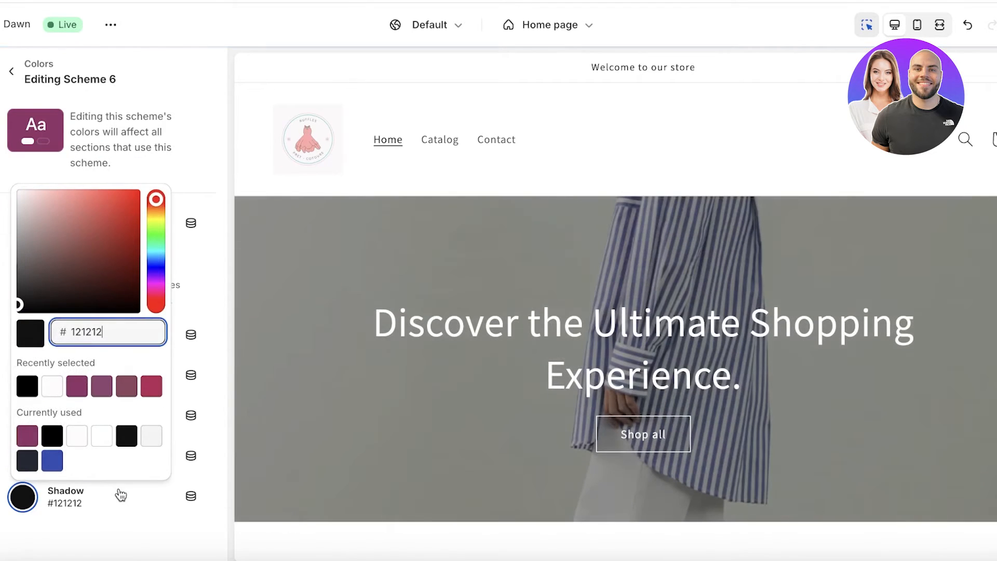
left_click(197, 150)
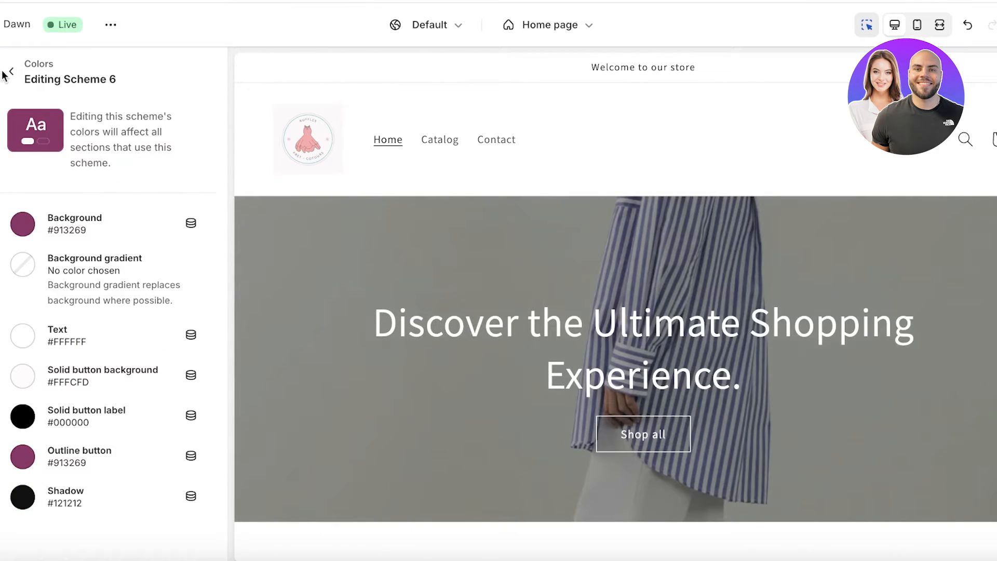
left_click(11, 73)
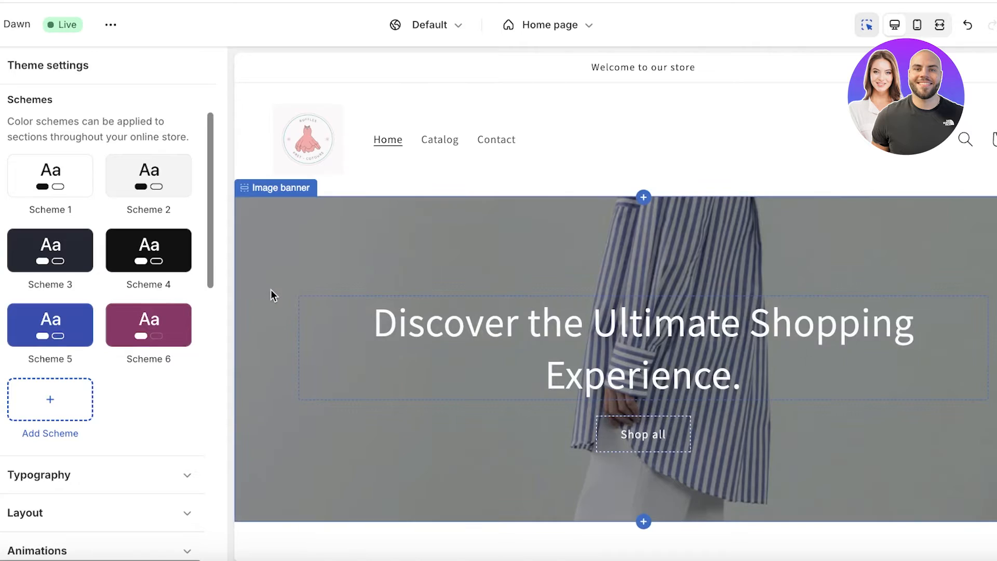
scroll(22, 349, "down", 3)
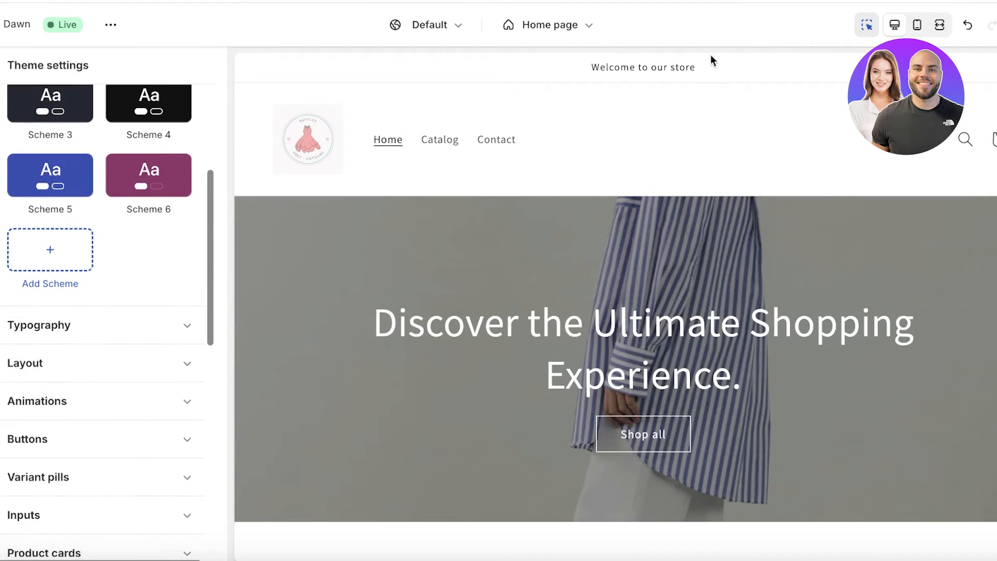
Open the Header section settings and preview the desktop logo at Top center.
left_click(694, 126)
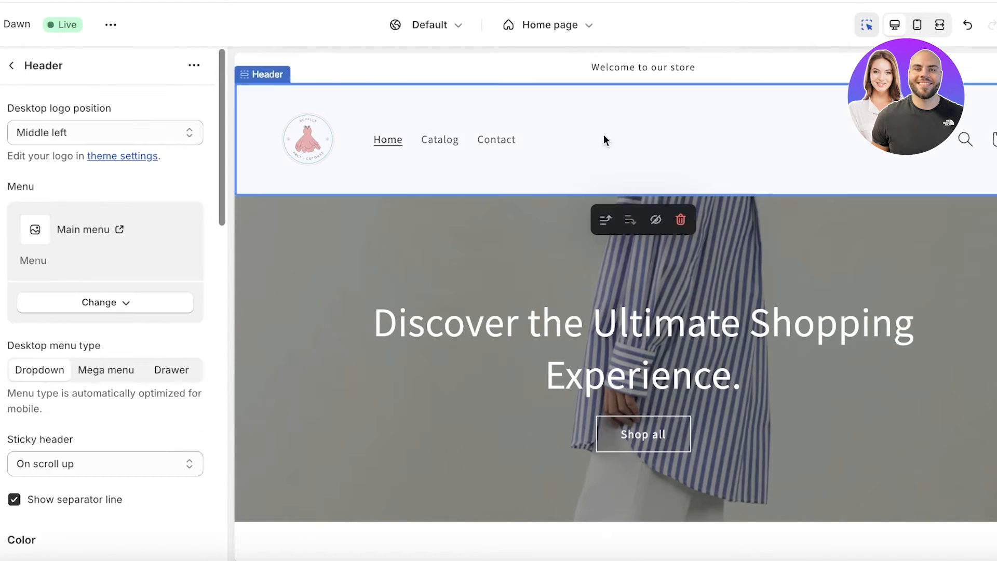
left_click(9, 75)
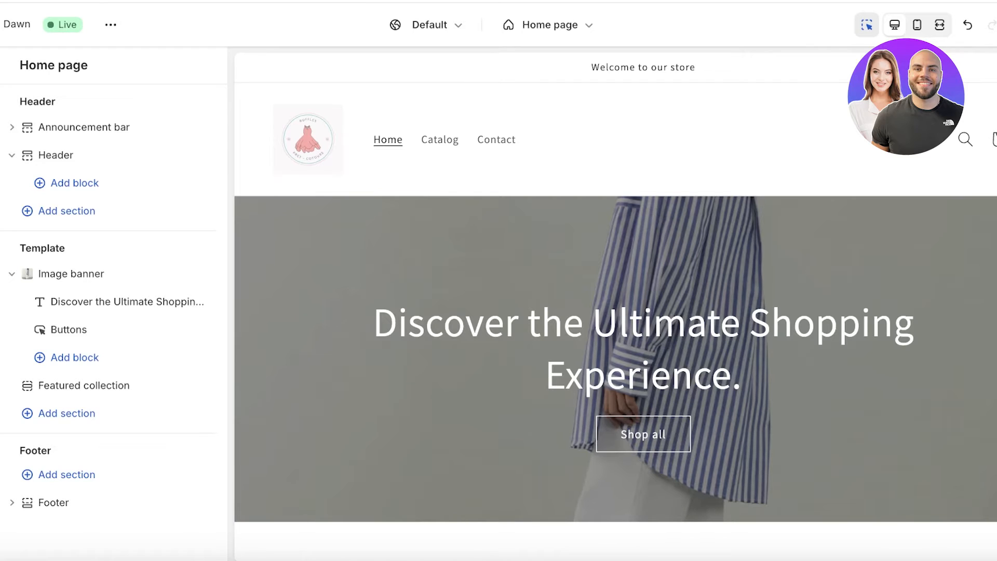
left_click(84, 154)
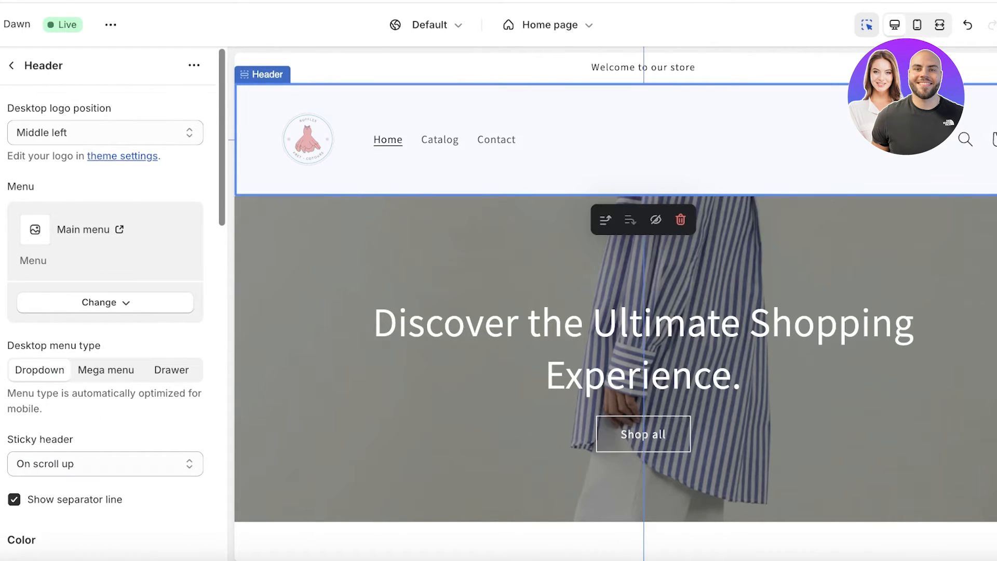
left_click(42, 127)
left_click(42, 127)
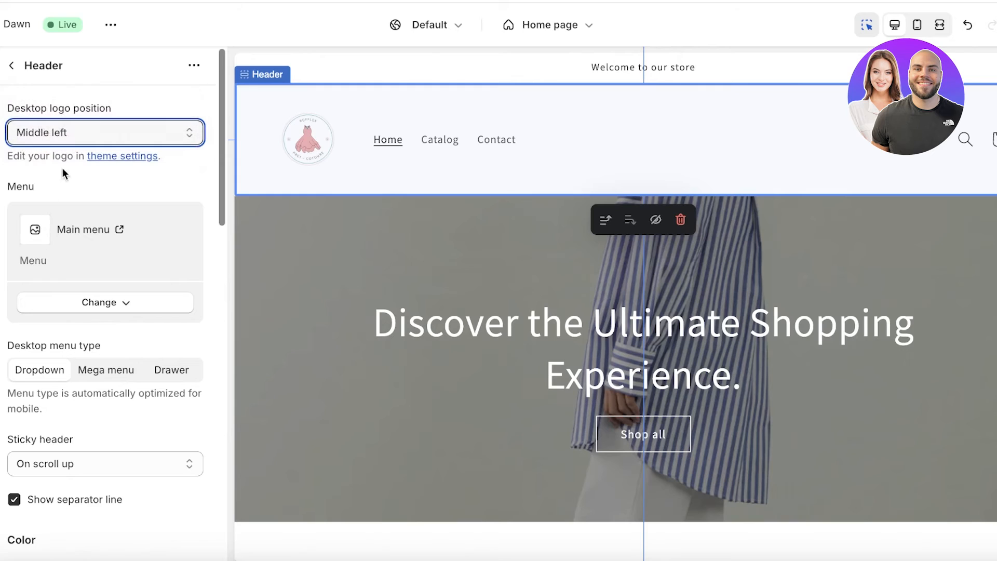
left_click(96, 133)
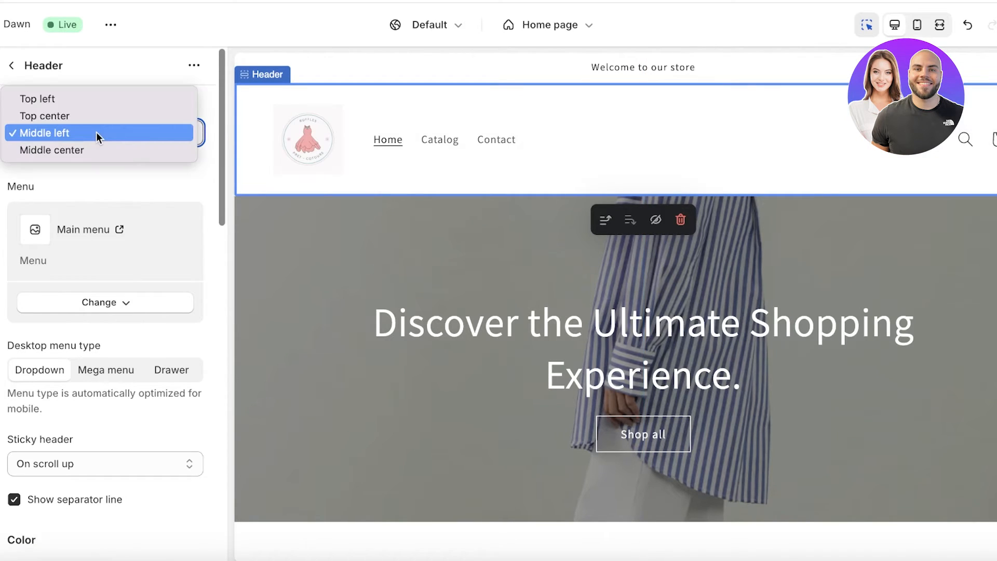
left_click(97, 117)
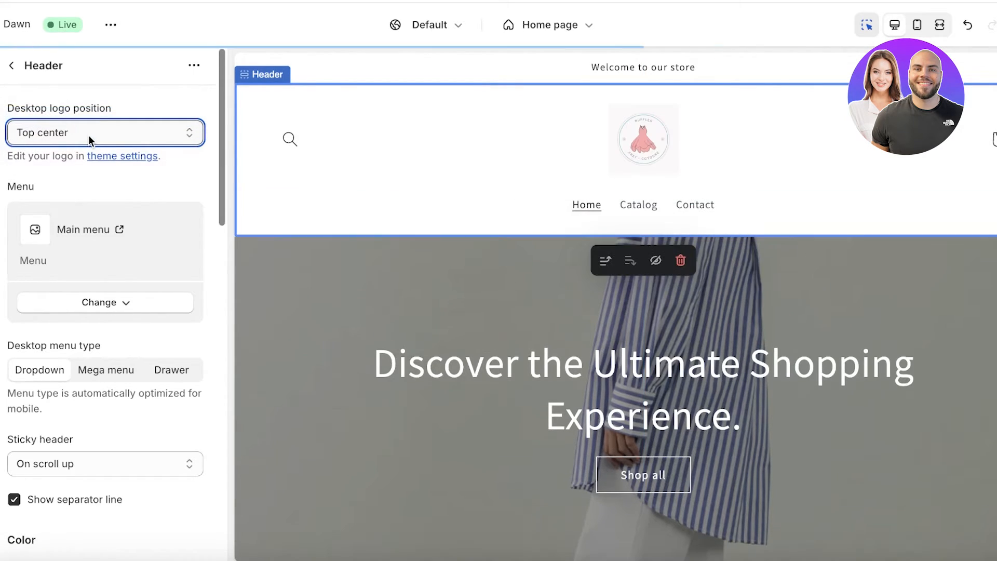
left_click(89, 134)
left_click(87, 111)
Compare Middle center and Top left logo positions, then return the logo to Middle left.
left_click(70, 124)
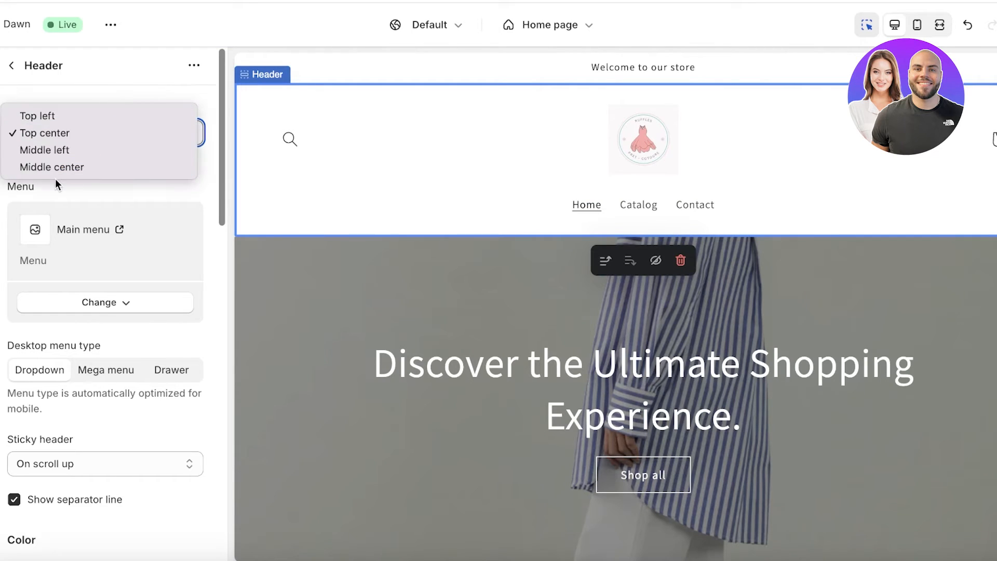
left_click(54, 174)
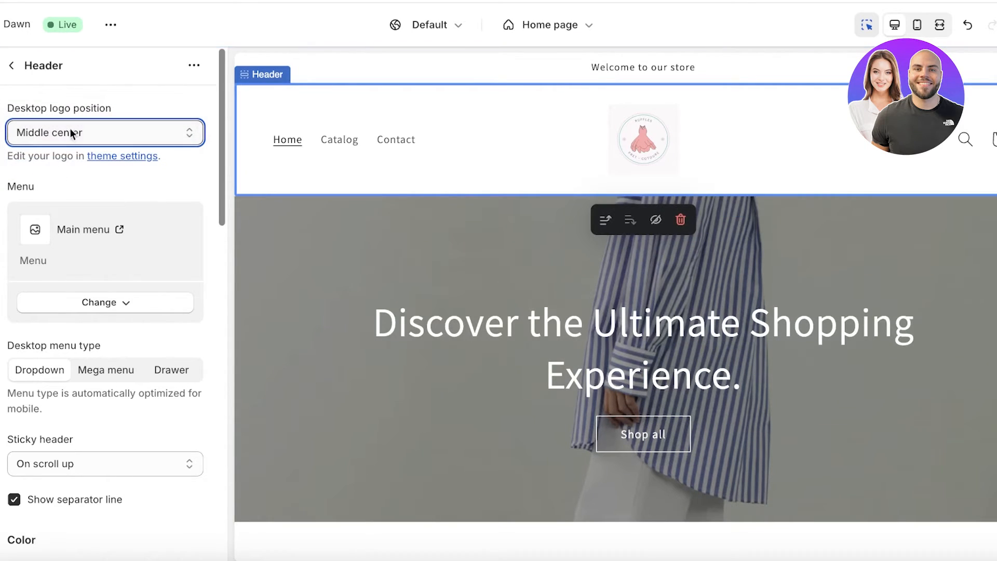
left_click(67, 131)
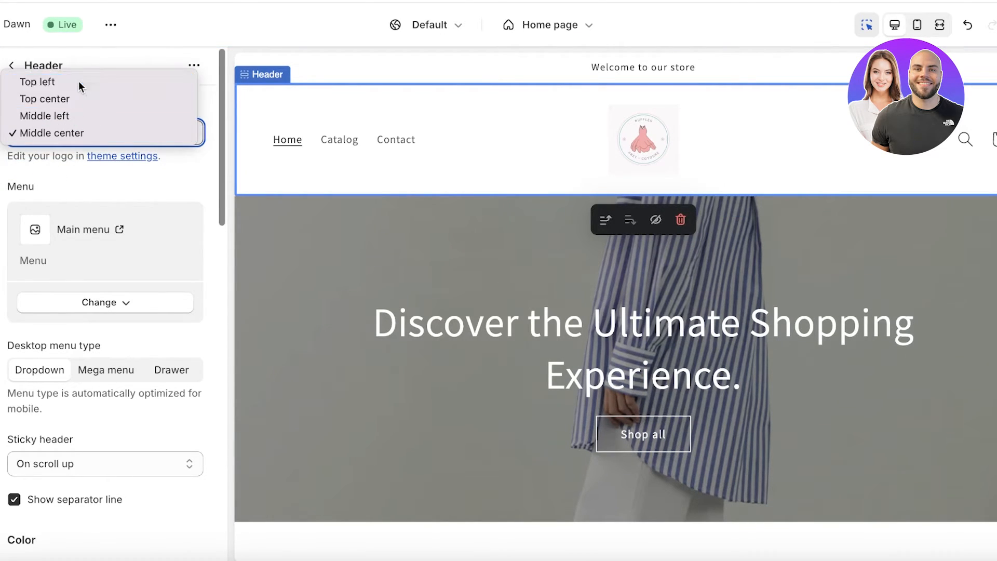
left_click(79, 82)
left_click(78, 135)
left_click(62, 149)
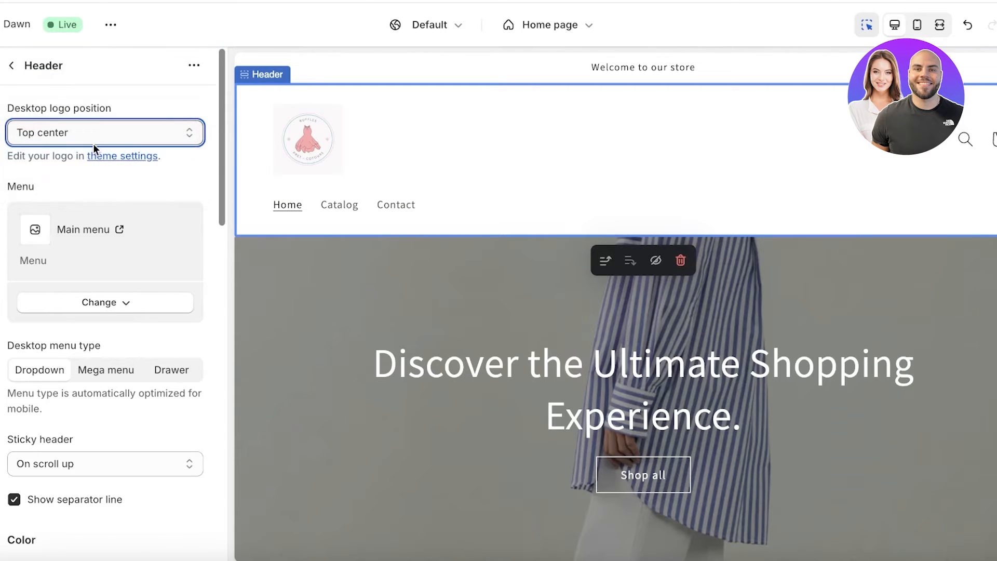
left_click(91, 139)
left_click(77, 150)
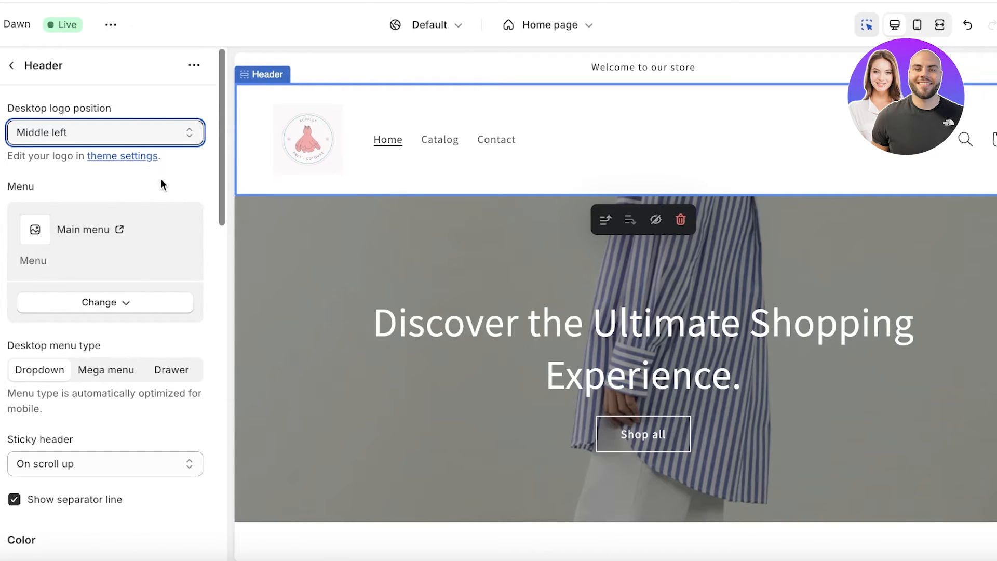
Look over the header's menu settings without changing the selected menu.
left_click(112, 306)
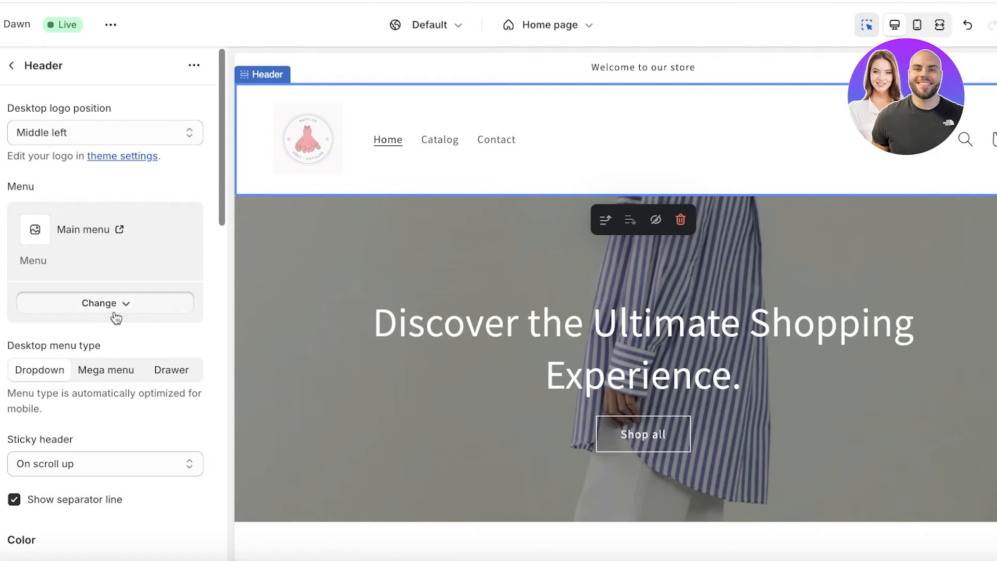
left_click(145, 241)
scroll(145, 241, "down", 2)
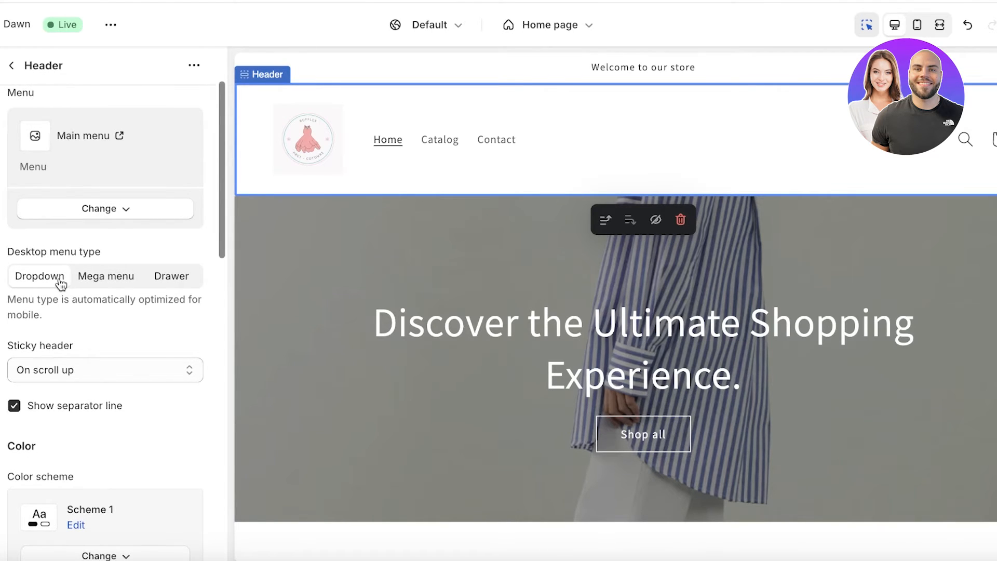
scroll(345, 272, "down", 8)
scroll(347, 263, "down", 10)
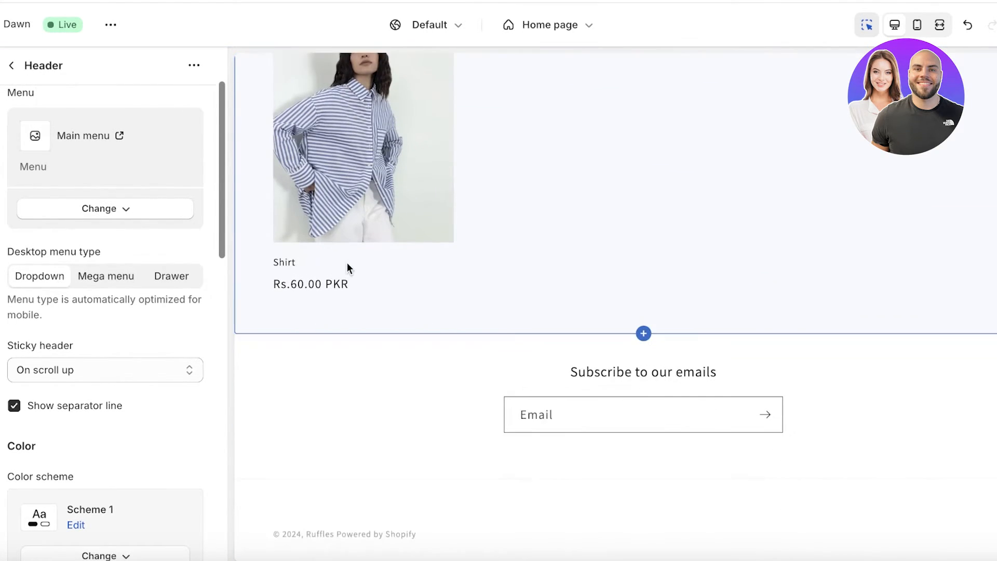
scroll(358, 254, "up", 10)
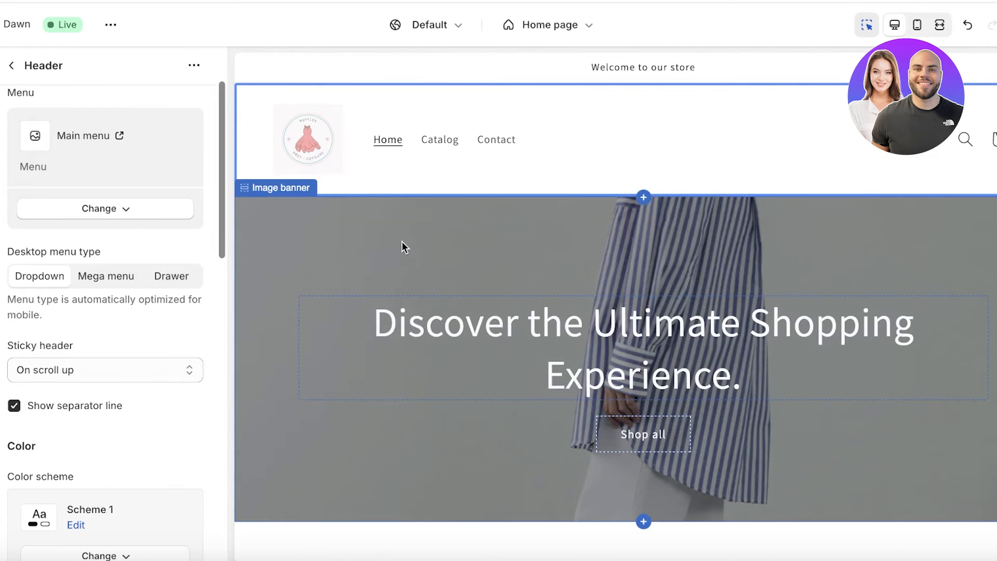
scroll(402, 241, "down", 10)
scroll(447, 309, "up", 2)
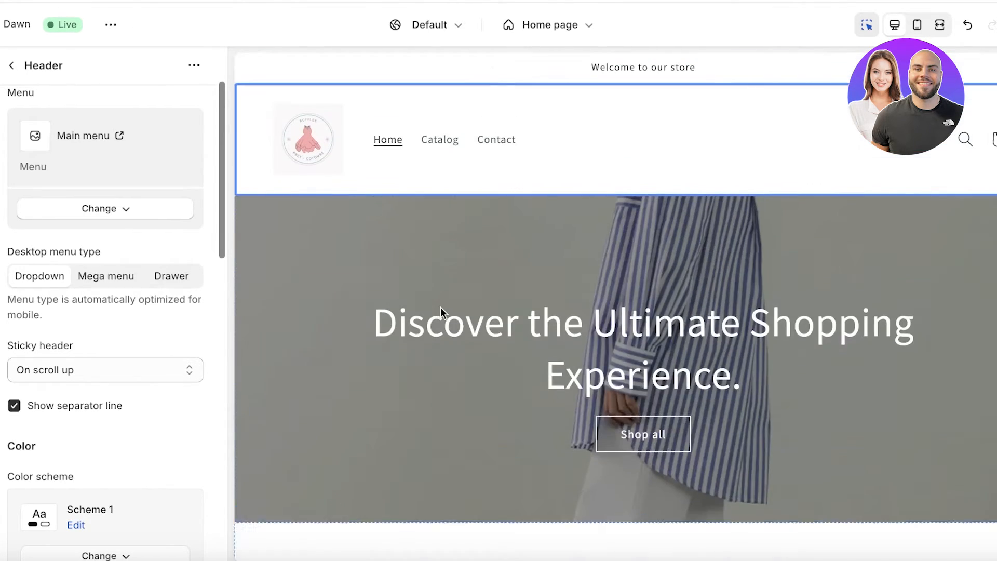
Try Mega menu and Drawer, then set the desktop menu type to Dropdown.
left_click(98, 283)
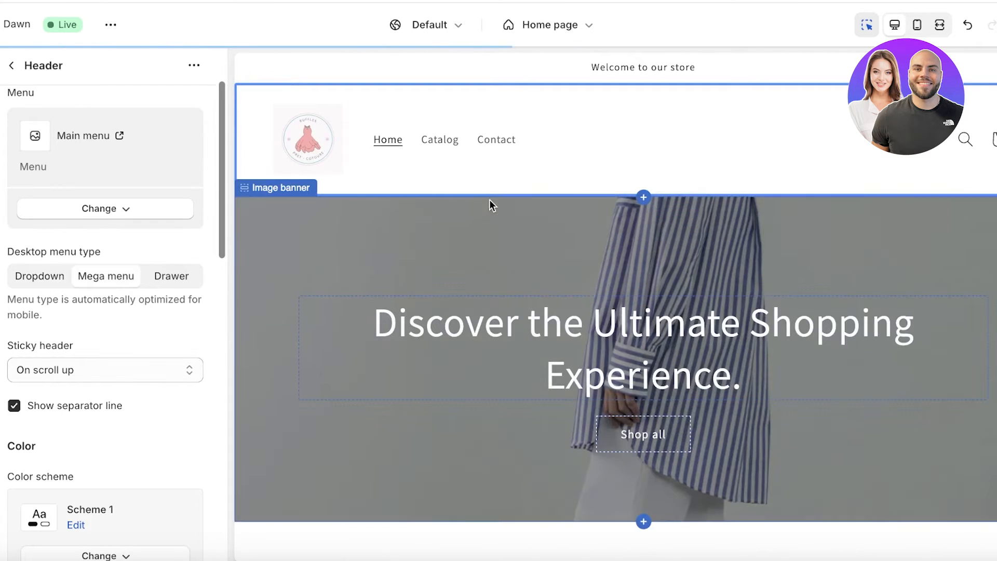
scroll(490, 200, "down", 10)
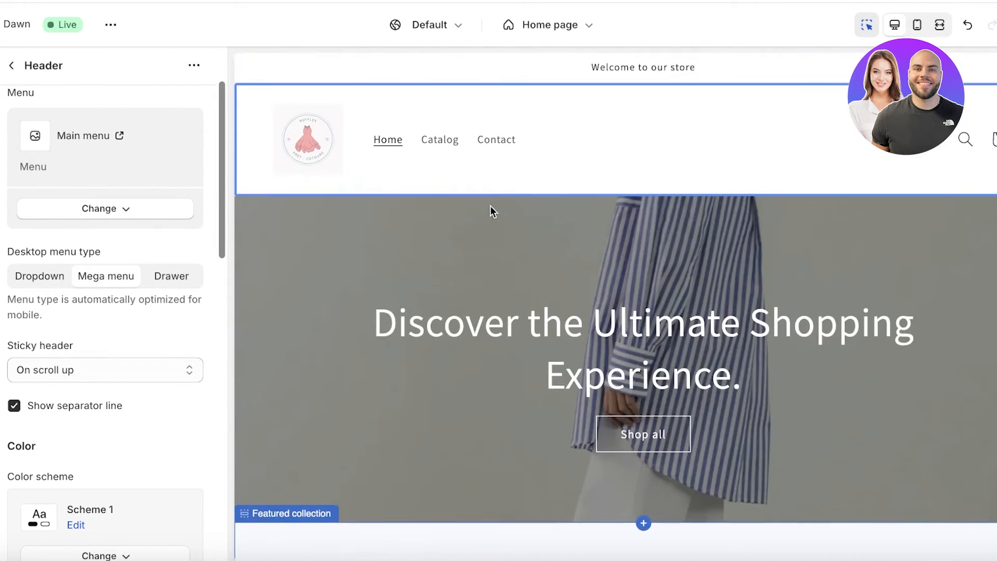
scroll(491, 205, "down", 5)
scroll(491, 206, "up", 5)
left_click(184, 286)
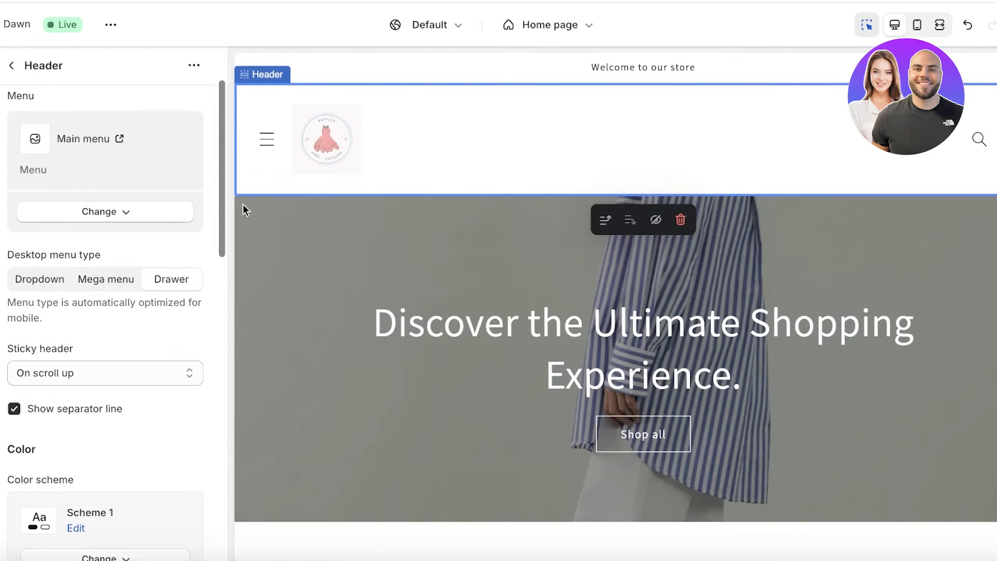
left_click(51, 283)
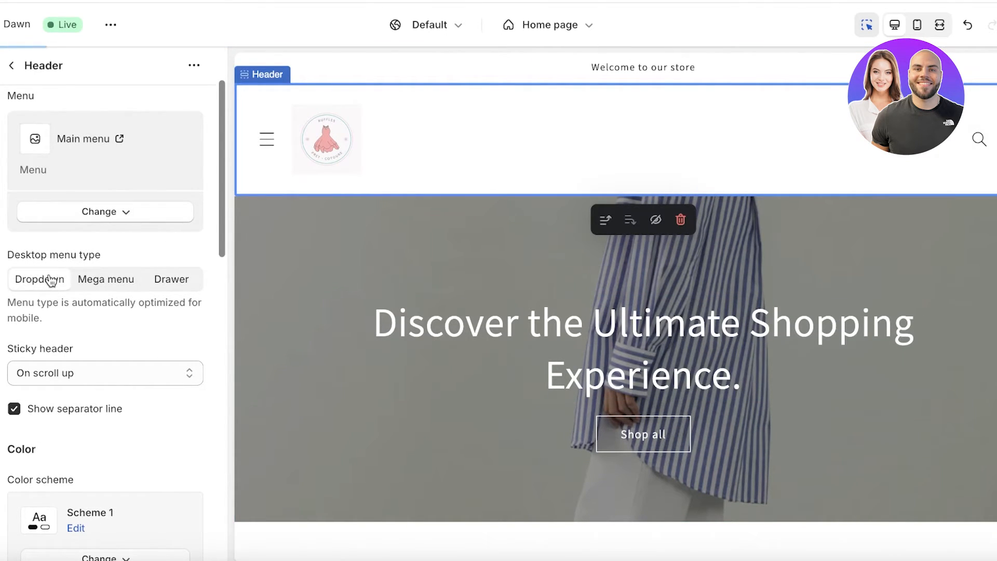
scroll(70, 322, "down", 1)
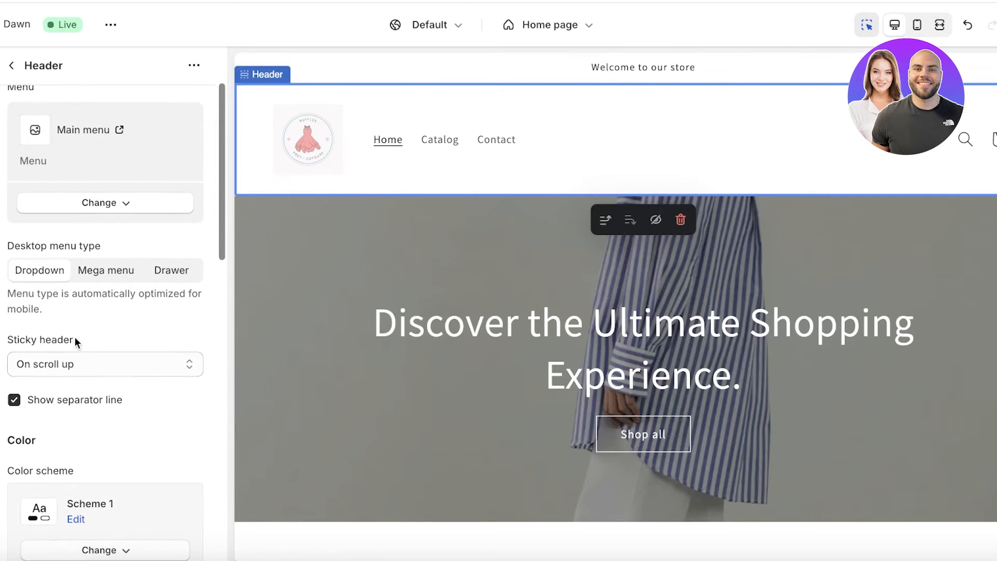
left_click(86, 371)
left_click(126, 317)
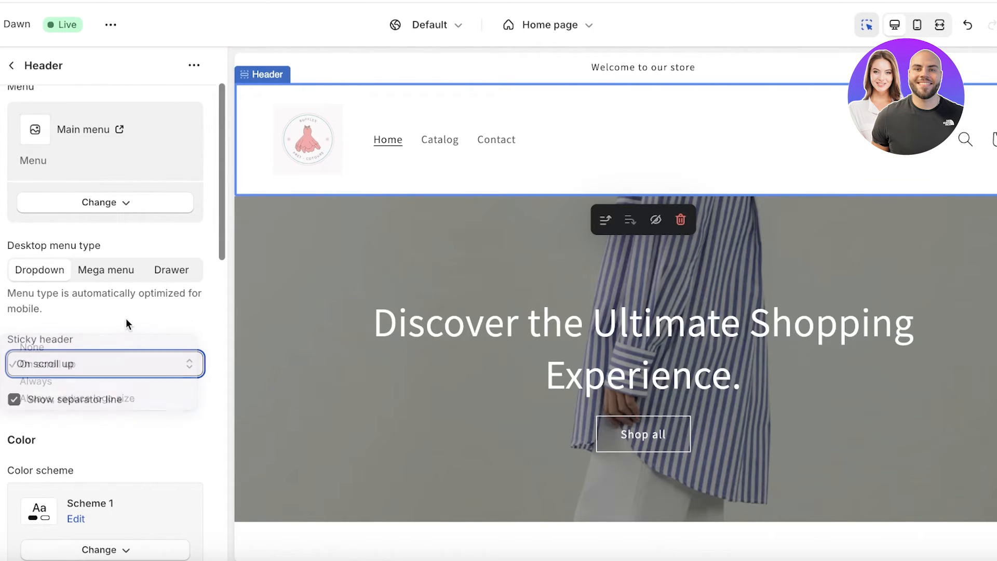
scroll(479, 223, "down", 6)
scroll(478, 223, "up", 2)
scroll(107, 358, "up", 2)
left_click(2, 471)
left_click(60, 464)
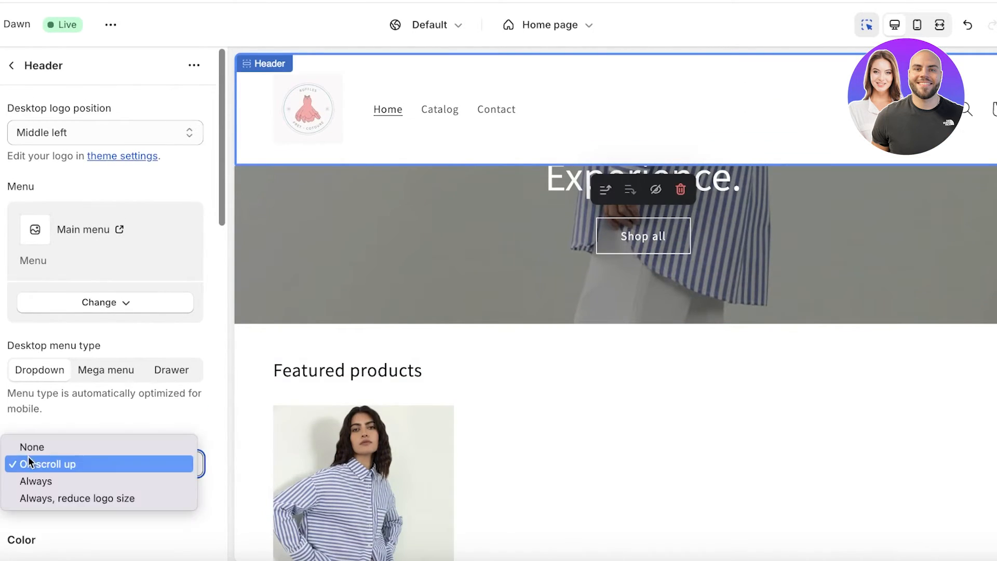
left_click(40, 479)
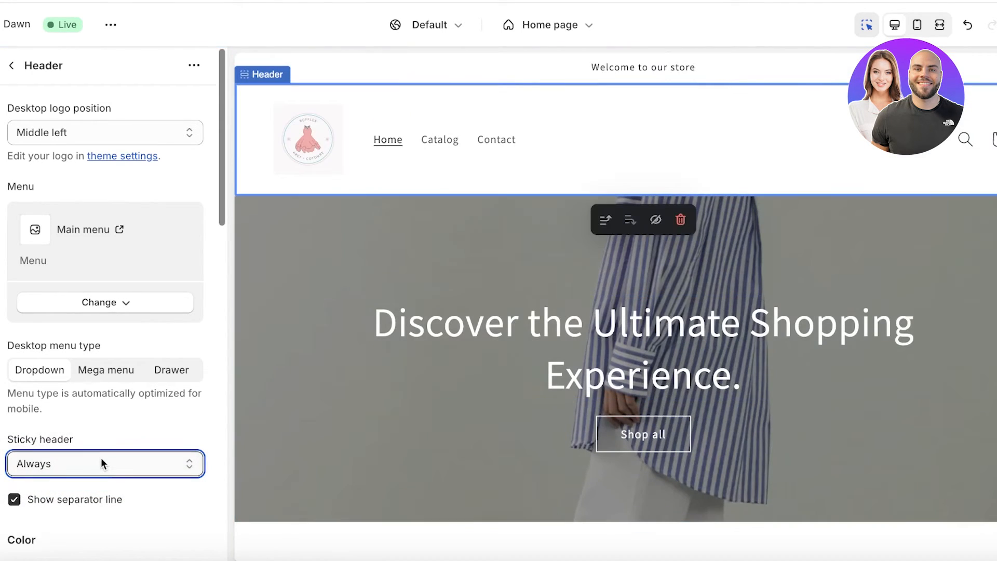
left_click(101, 458)
left_click(57, 481)
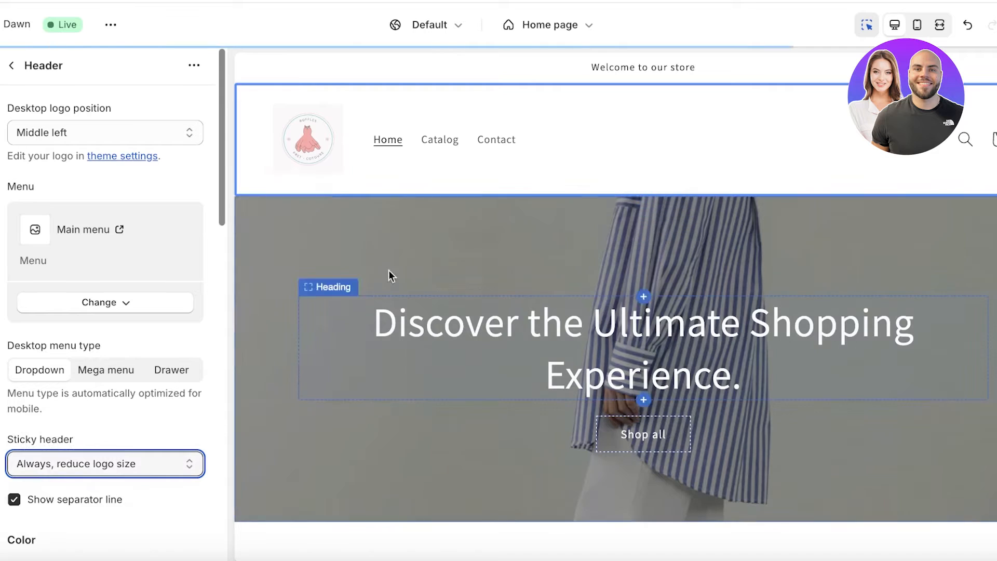
scroll(477, 211, "down", 10)
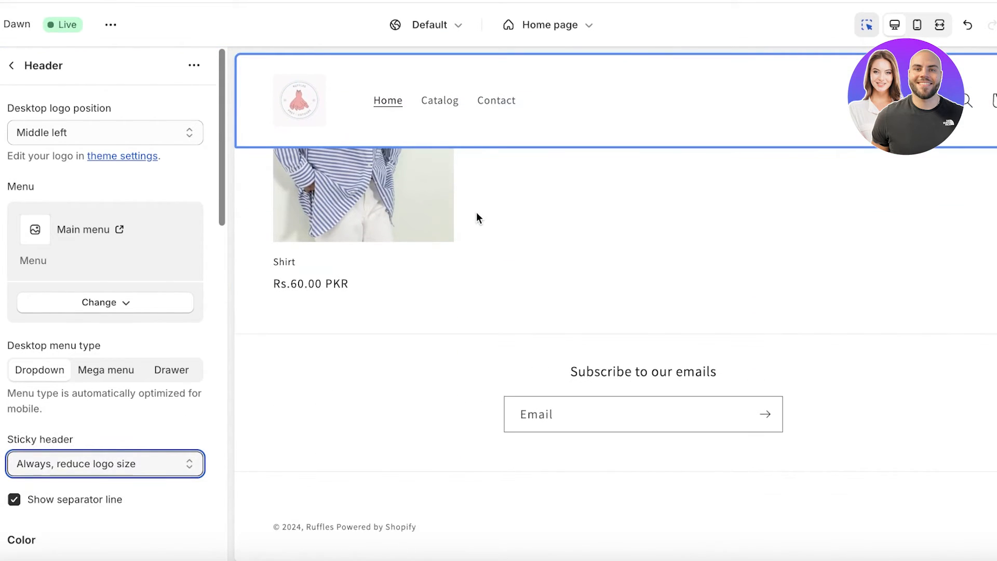
scroll(468, 219, "up", 10)
left_click(104, 460)
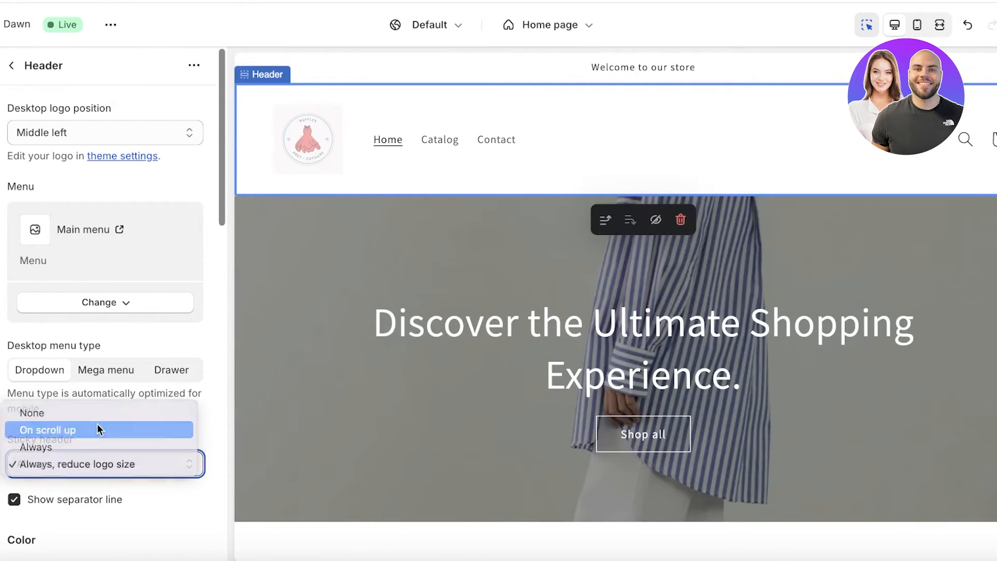
left_click(97, 424)
scroll(421, 225, "down", 10)
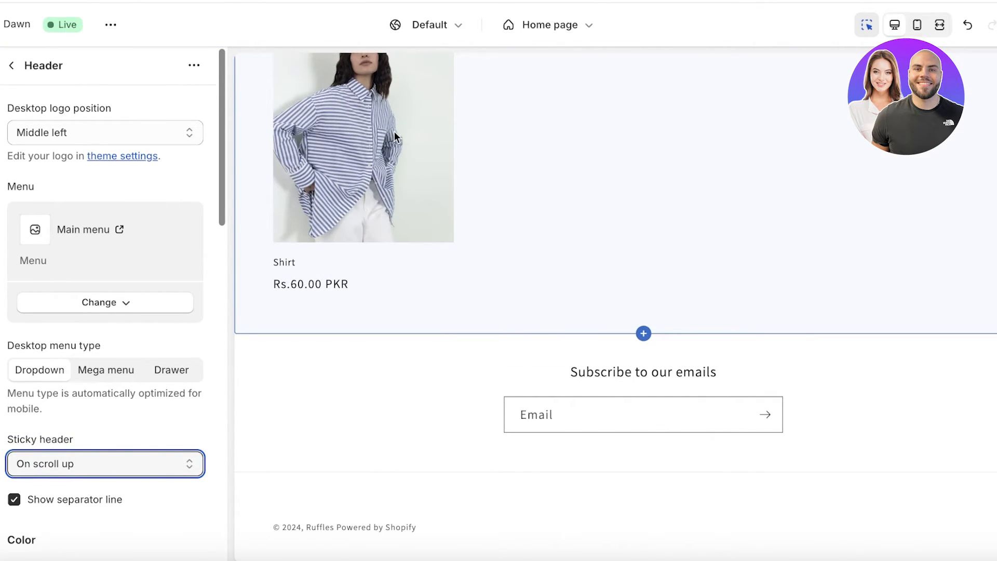
scroll(376, 178, "up", 10)
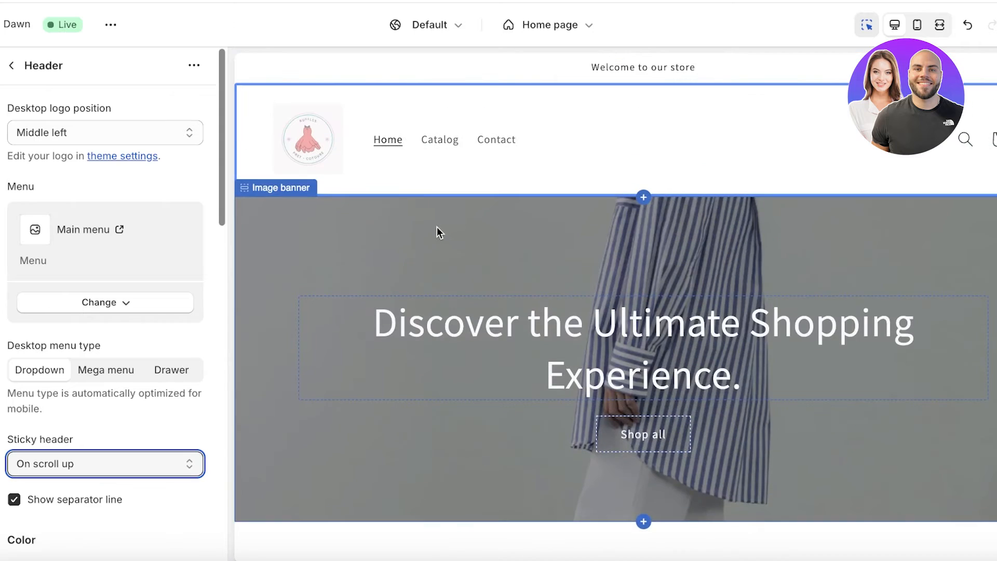
left_click(25, 467)
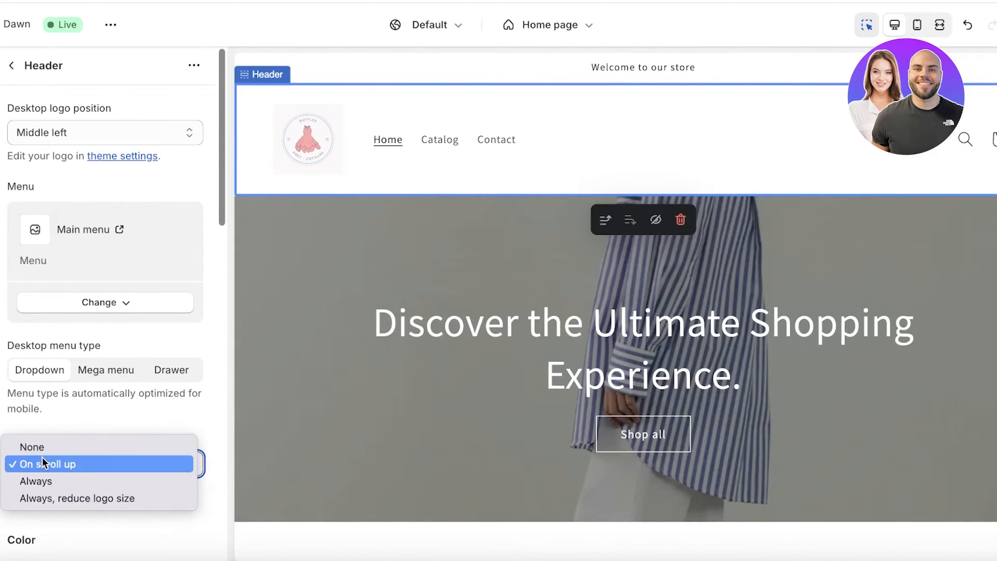
left_click(42, 460)
scroll(99, 401, "down", 1)
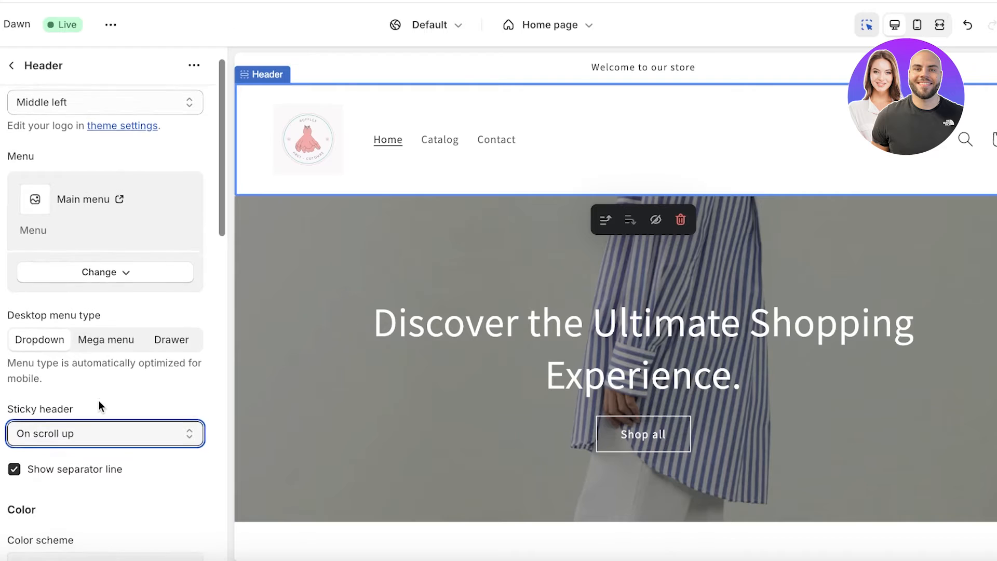
scroll(74, 404, "down", 4)
Set the header's colour scheme to the purple Scheme 6.
scroll(61, 397, "down", 1)
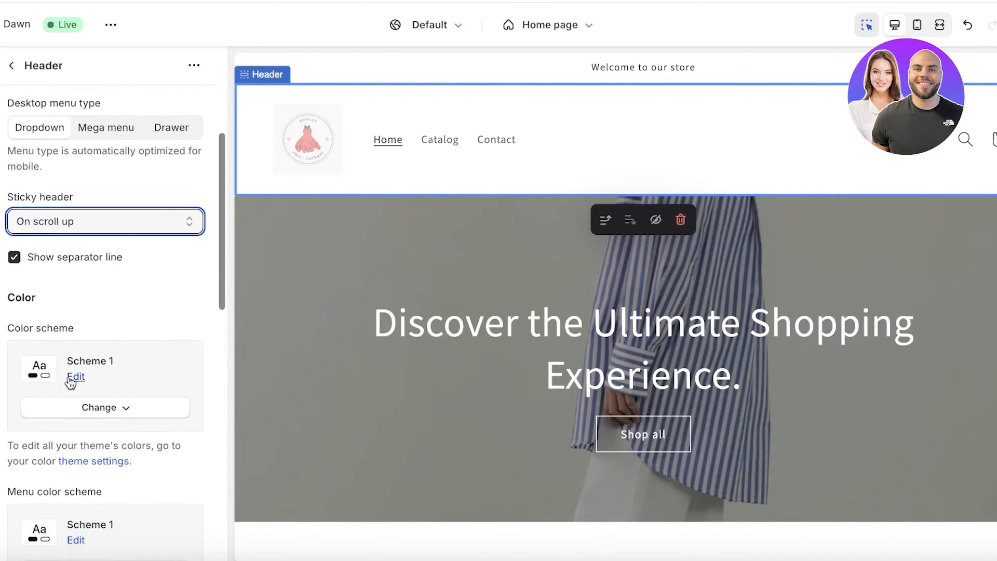
scroll(32, 311, "down", 1)
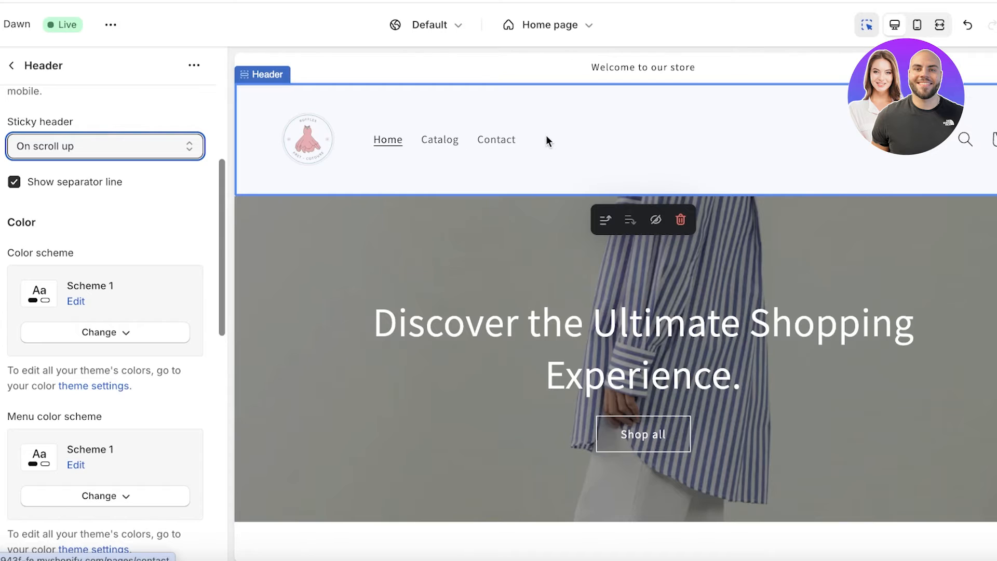
left_click(77, 302)
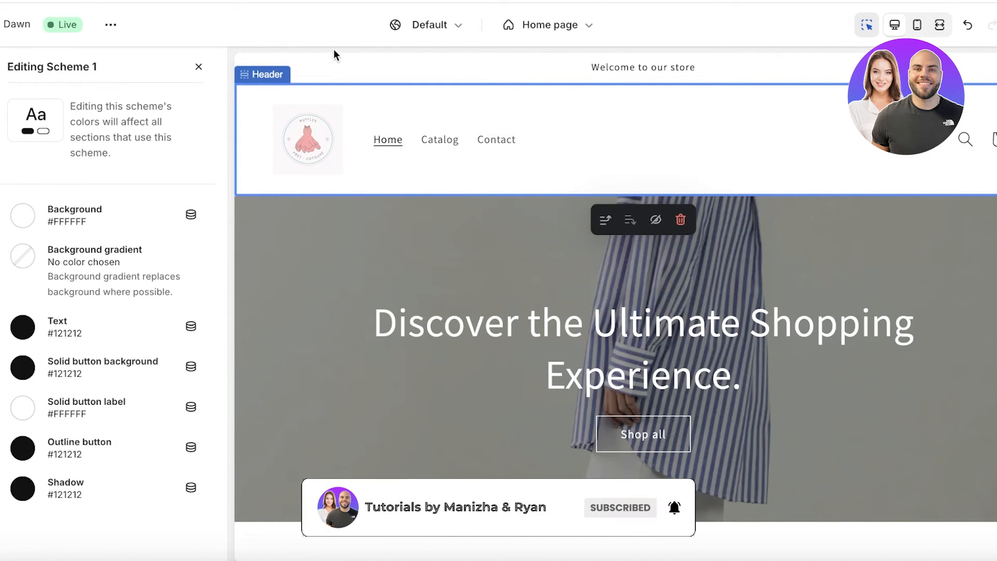
left_click(198, 67)
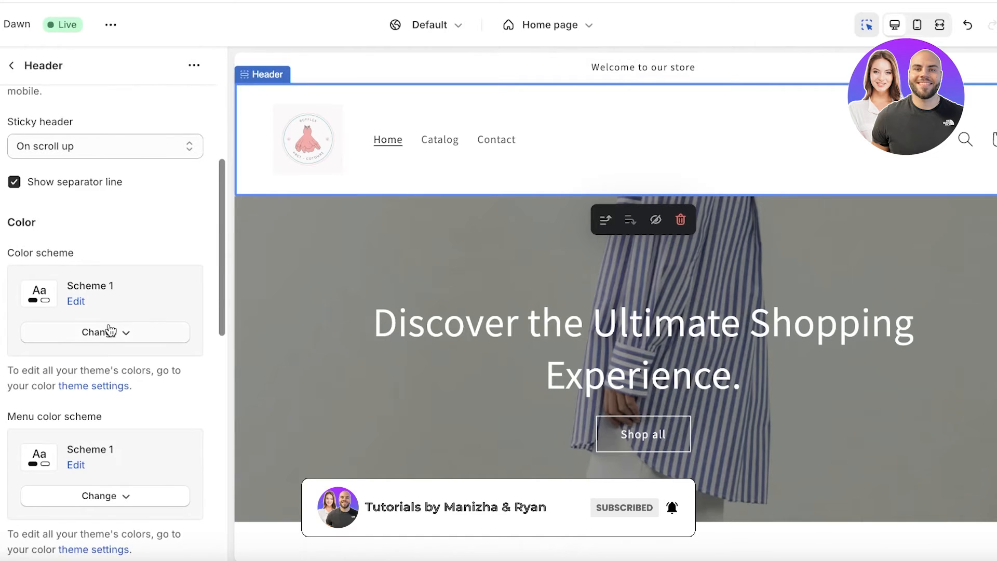
left_click(110, 330)
left_click(78, 295)
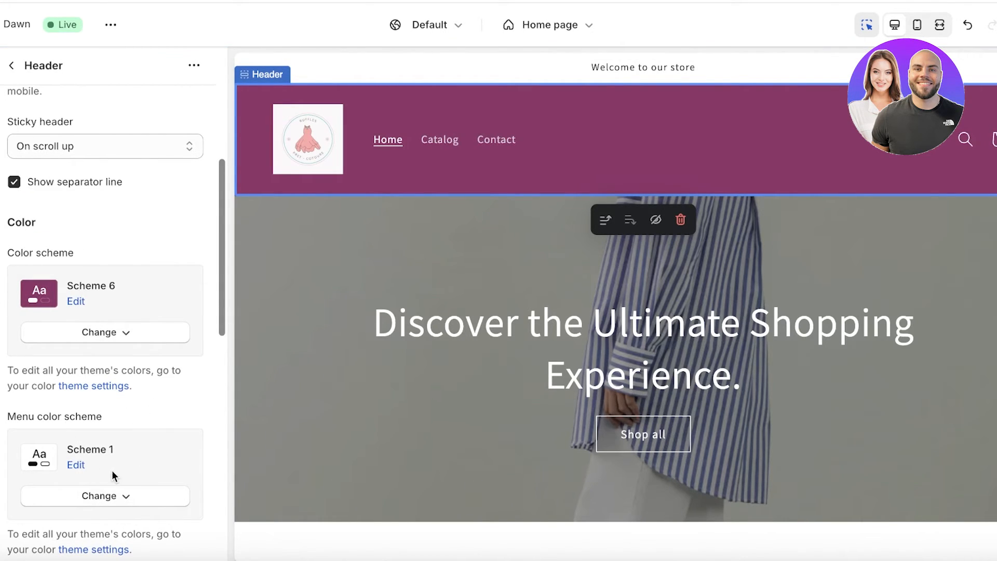
Try Schemes 6, 4 and 5 for the menu, then set the menu colour scheme to Scheme 2.
left_click(93, 497)
left_click(91, 468)
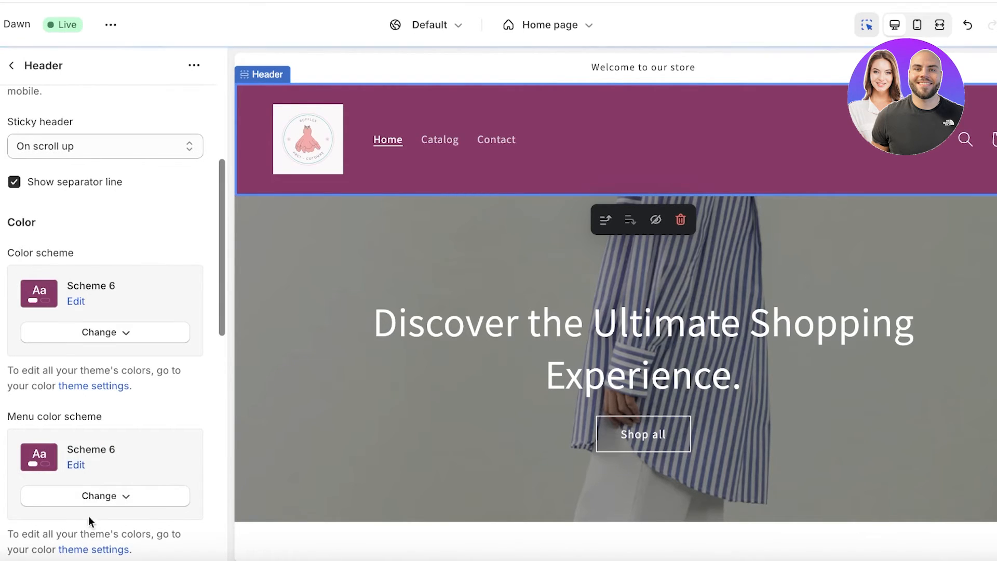
left_click(93, 497)
left_click(88, 378)
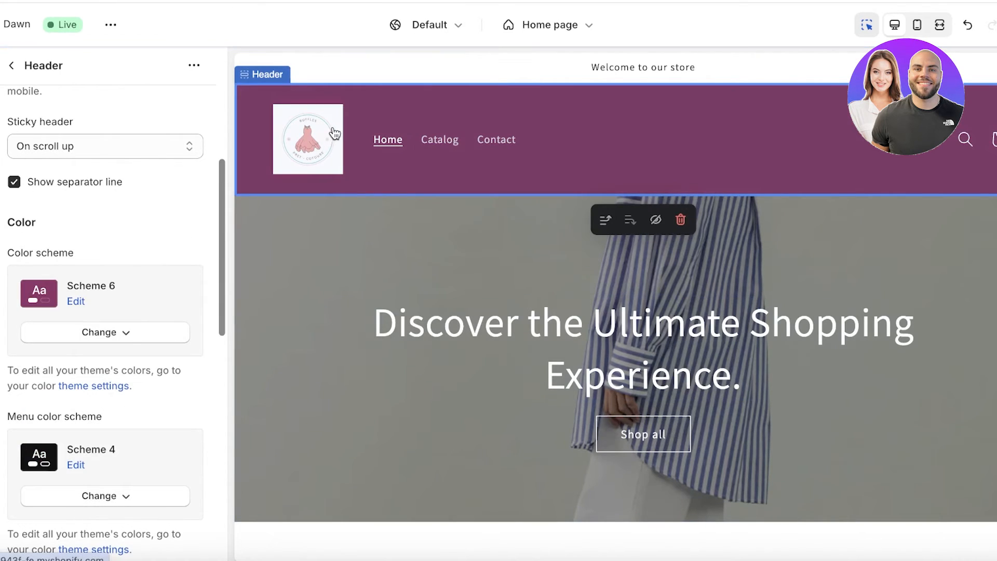
left_click(83, 497)
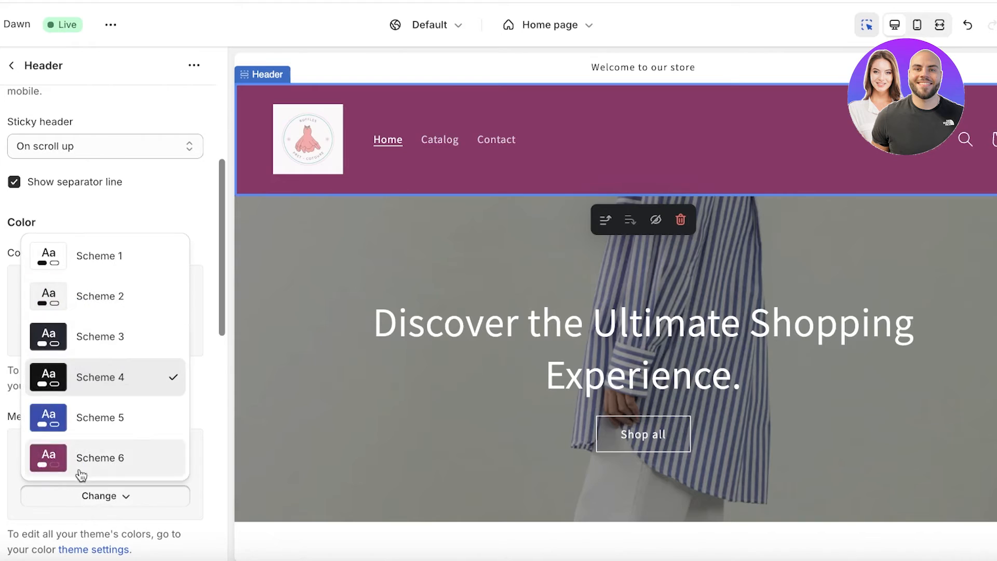
left_click(64, 416)
left_click(56, 501)
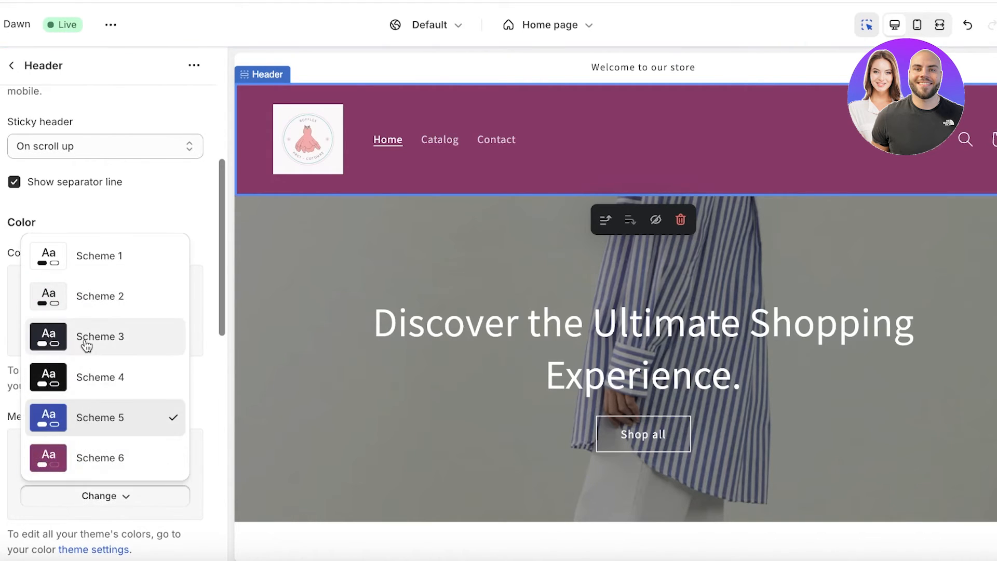
left_click(95, 302)
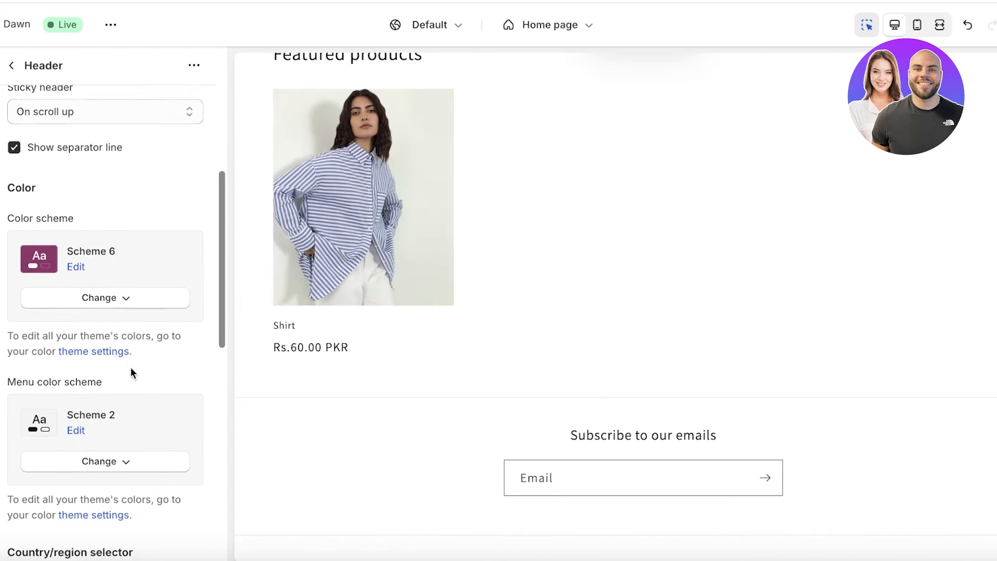
scroll(131, 373, "down", 1)
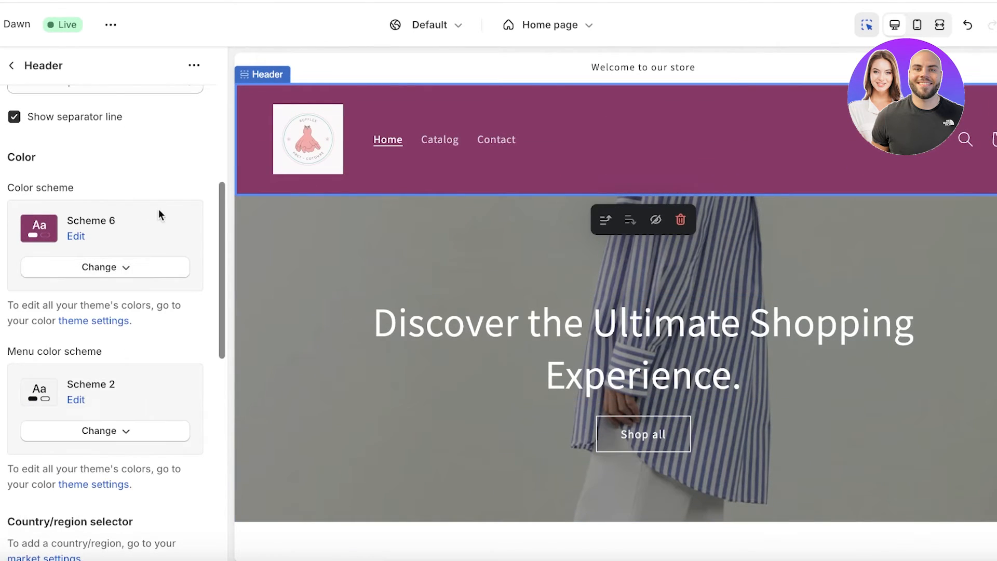
scroll(125, 380, "down", 2)
scroll(123, 464, "down", 1)
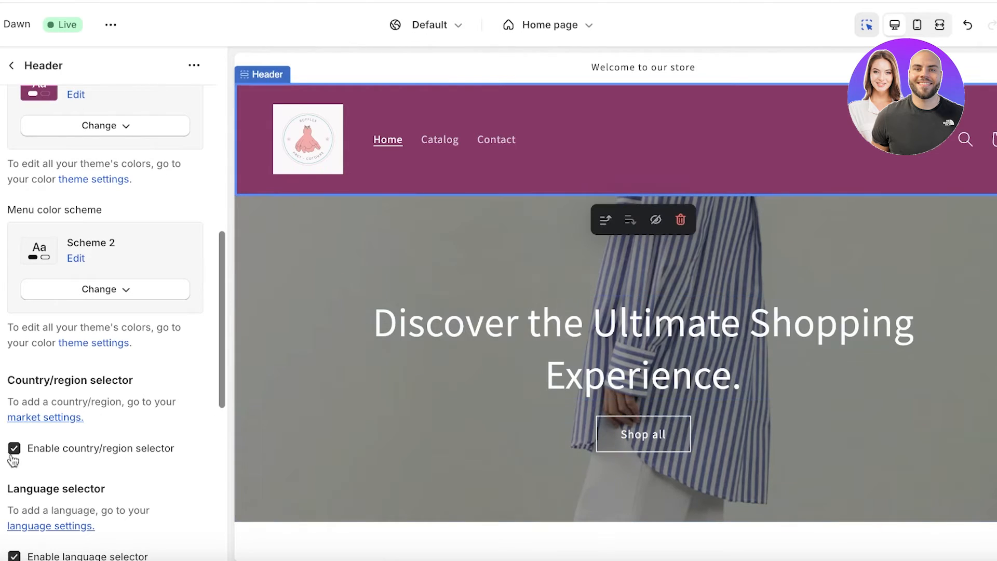
scroll(151, 402, "down", 6)
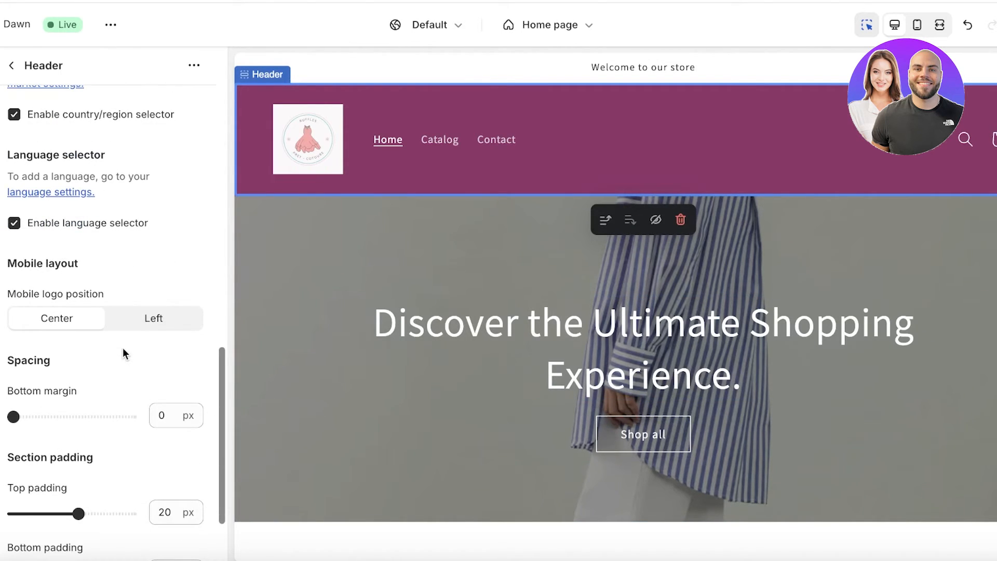
left_click(136, 321)
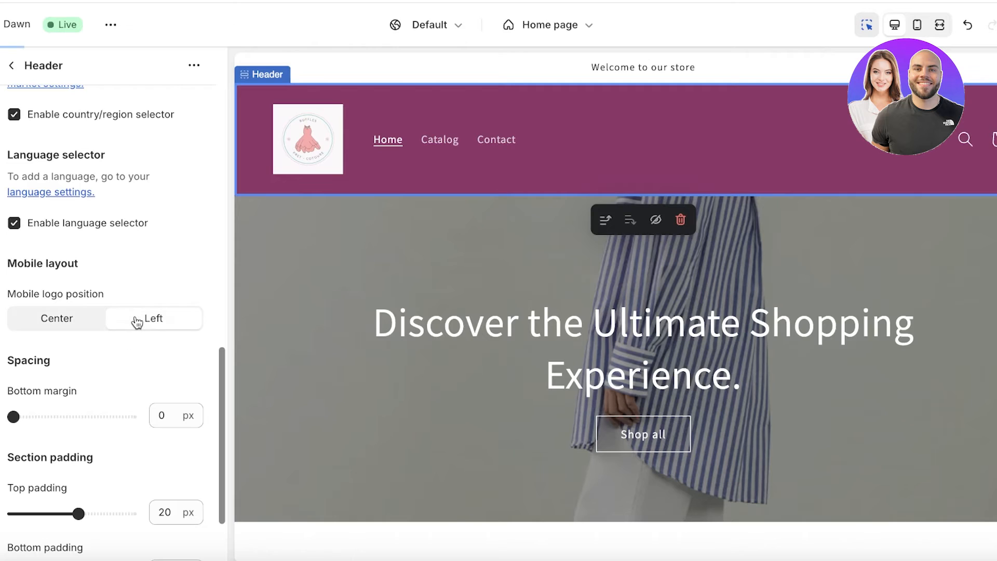
left_click(28, 324)
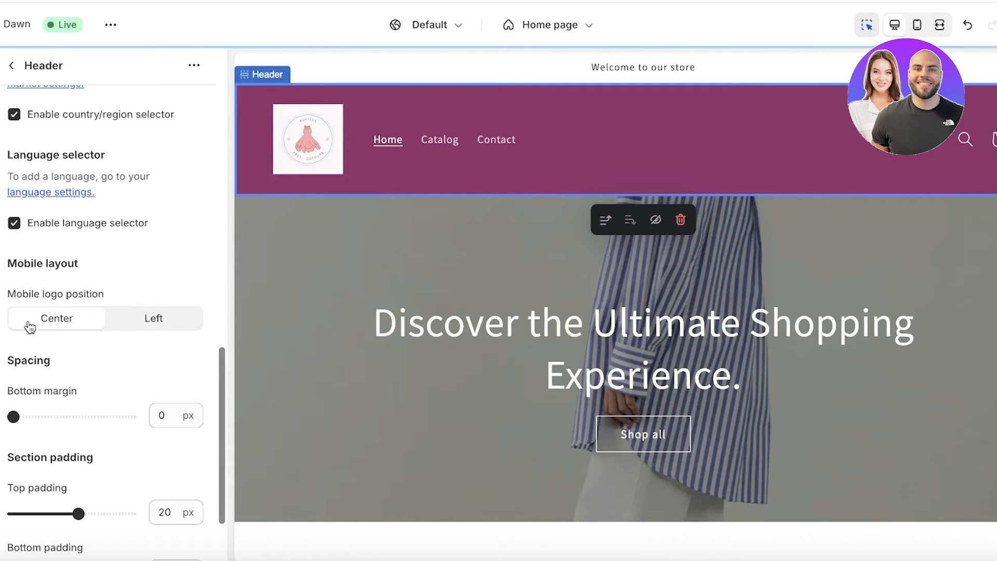
left_click(927, 26)
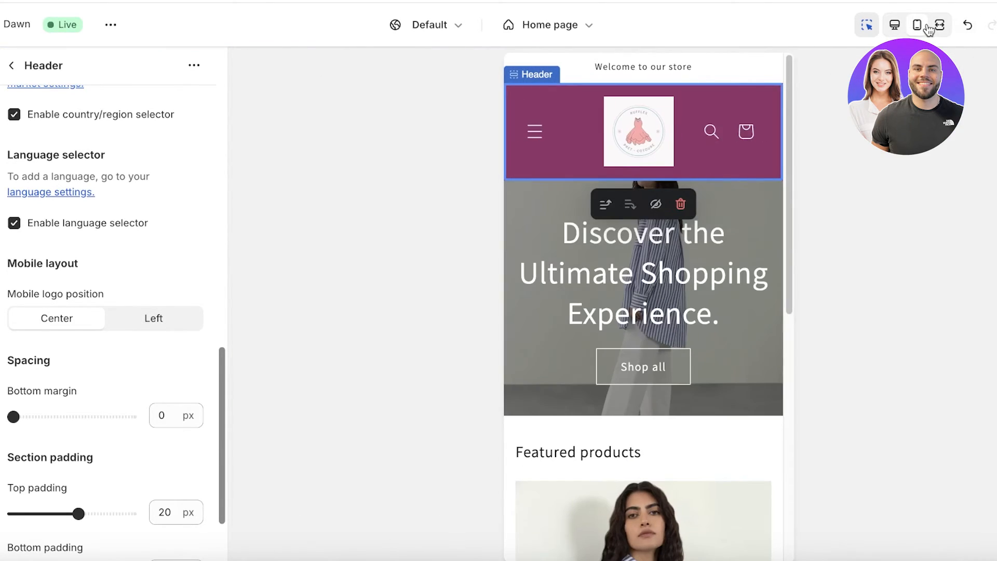
left_click(152, 324)
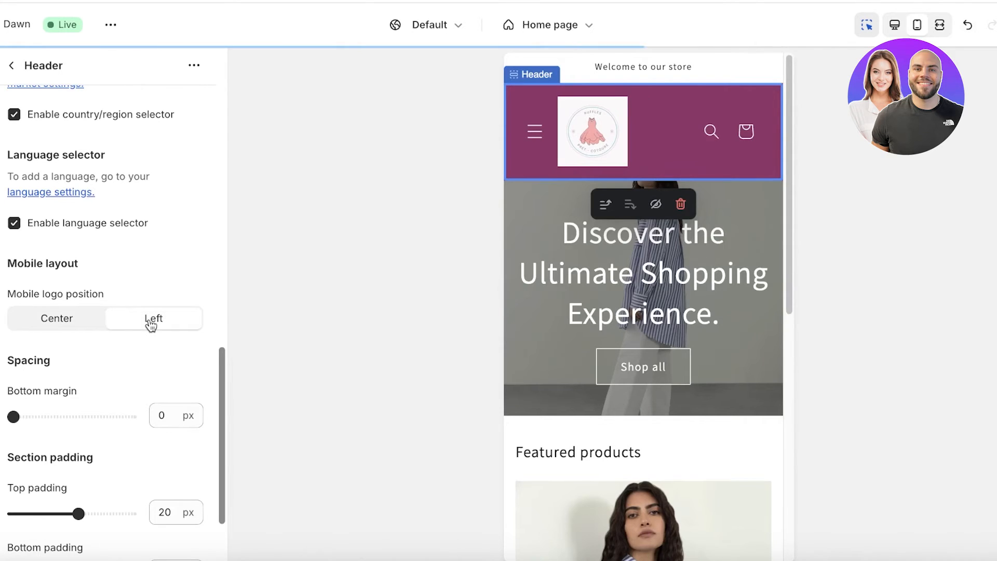
left_click(59, 322)
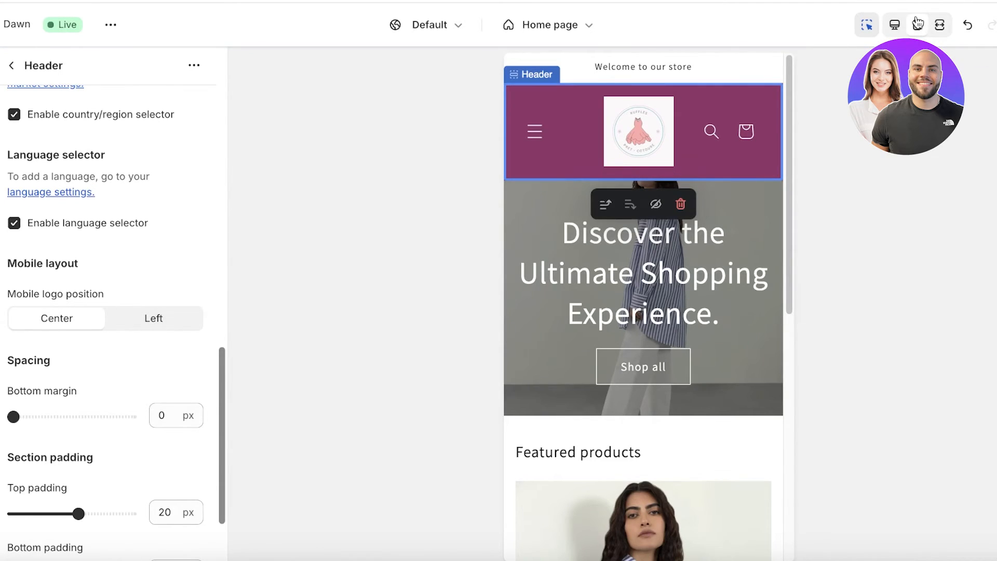
left_click(901, 27)
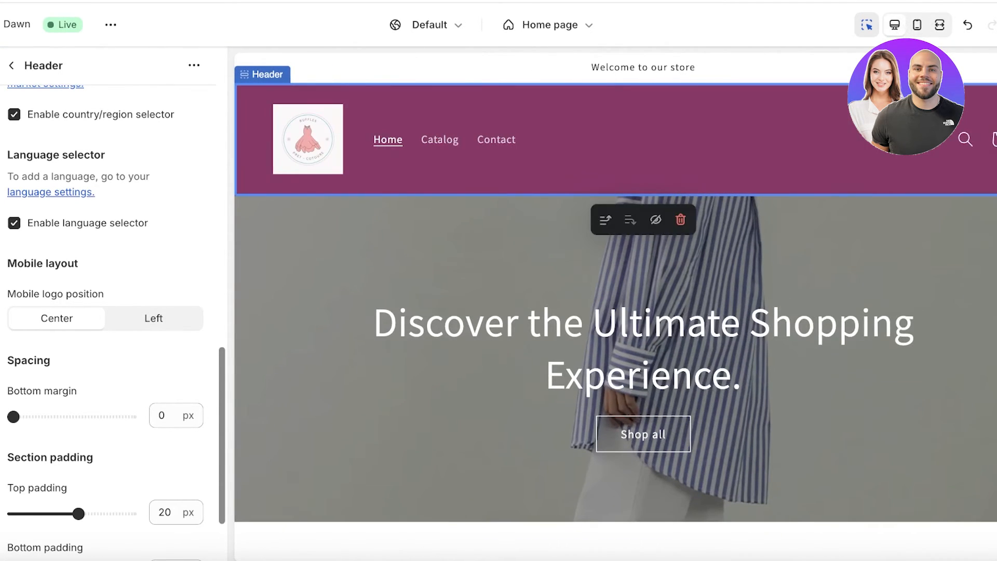
scroll(62, 385, "down", 3)
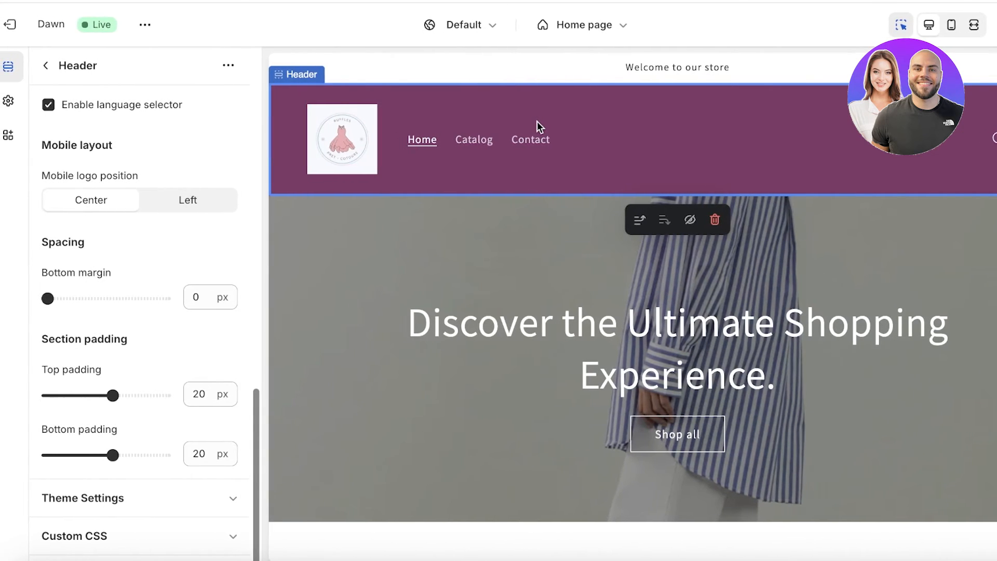
Leave the theme editor and go to the Navigation page under Online Store.
left_click(10, 24)
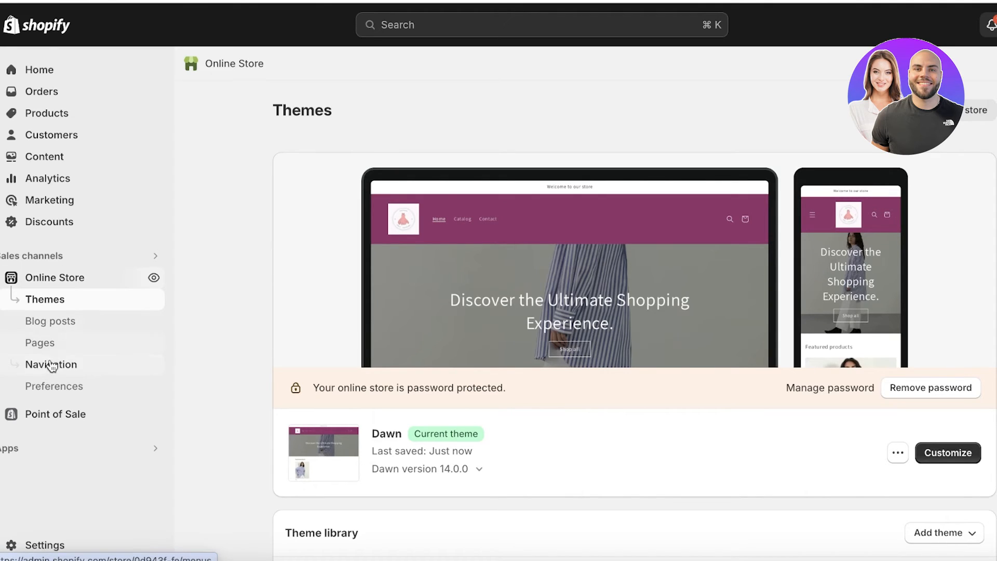
left_click(51, 366)
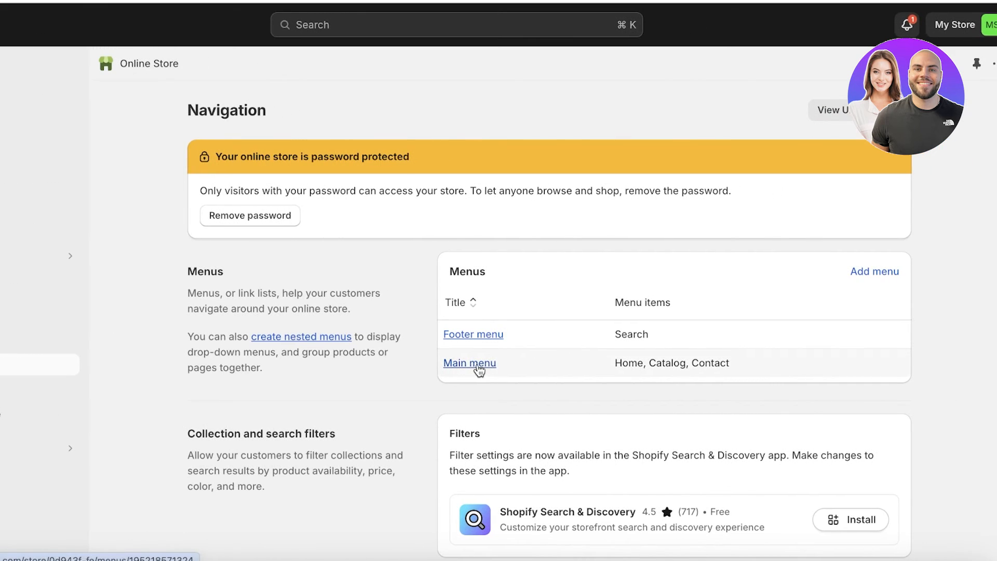
Add a Trending Products item to the Main menu, linked to the Home page collection.
left_click(478, 364)
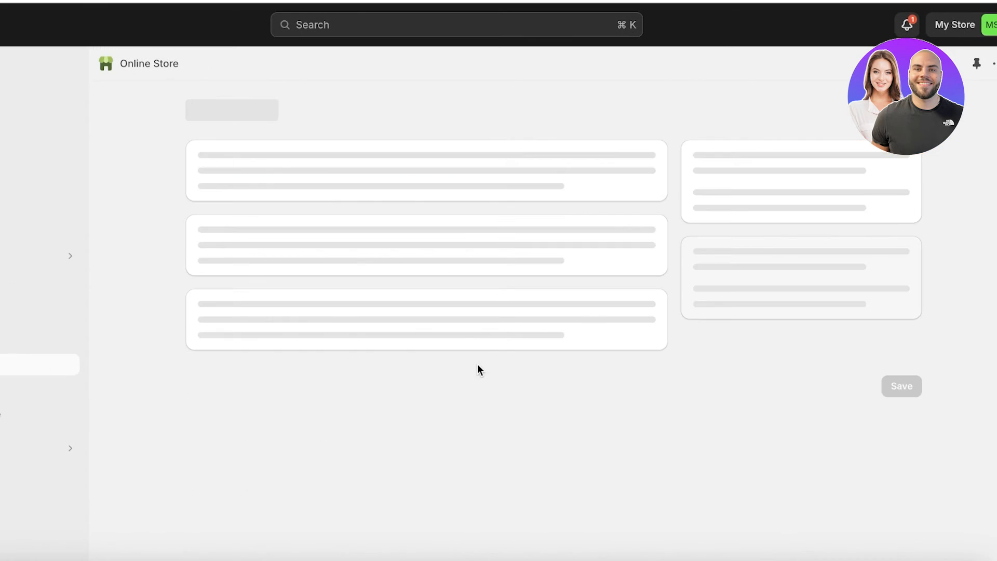
left_click(257, 455)
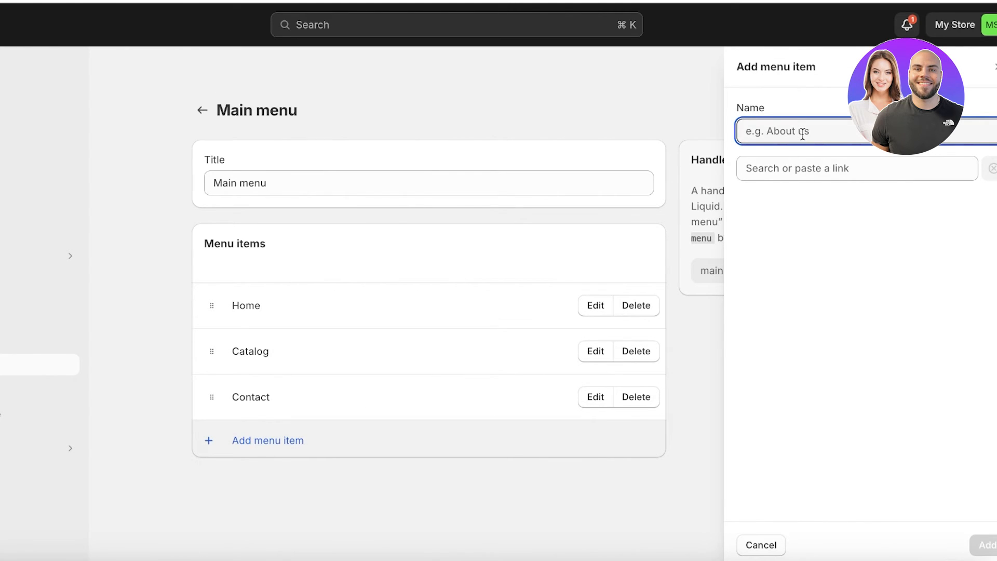
type("Trending Products")
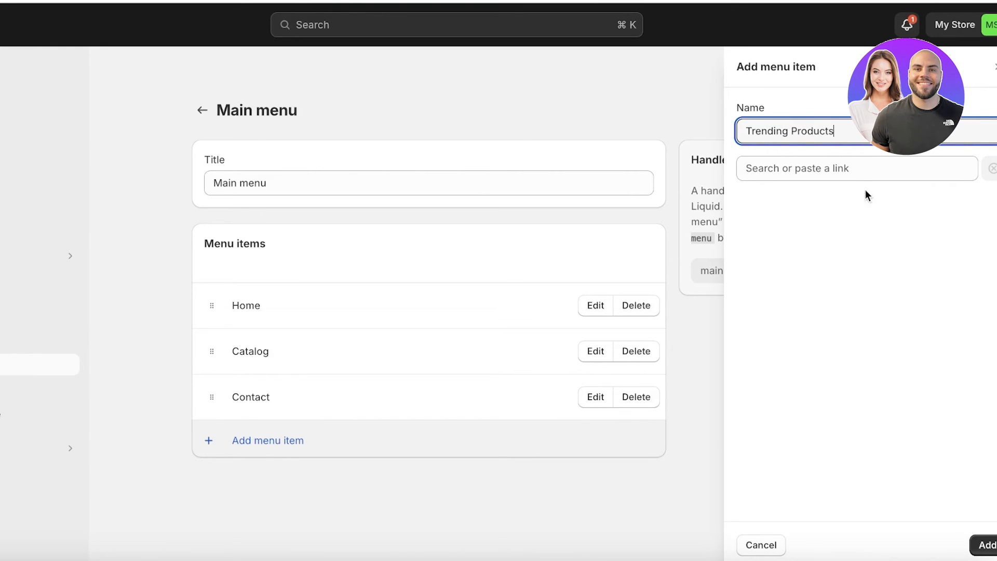
key("Tab")
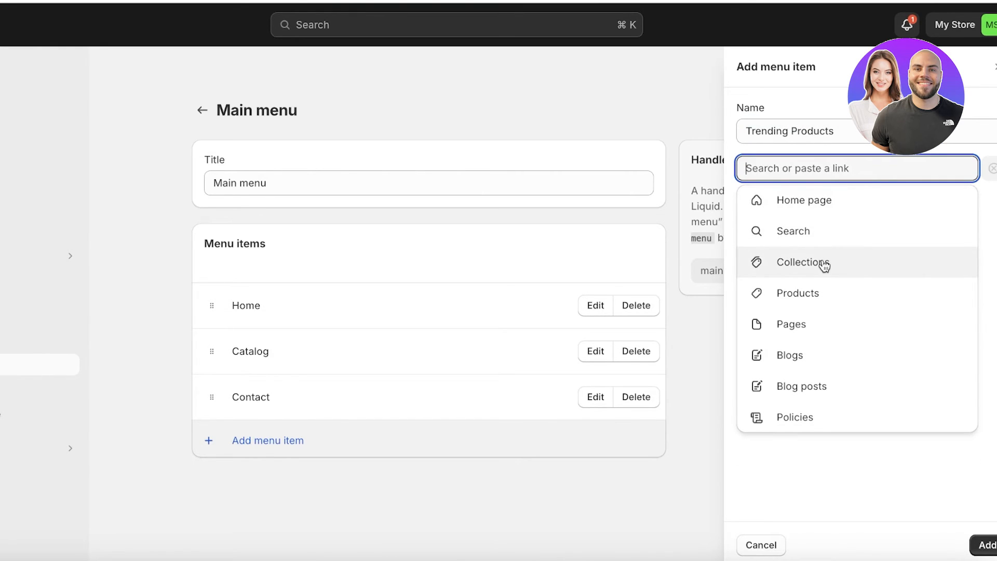
left_click(819, 291)
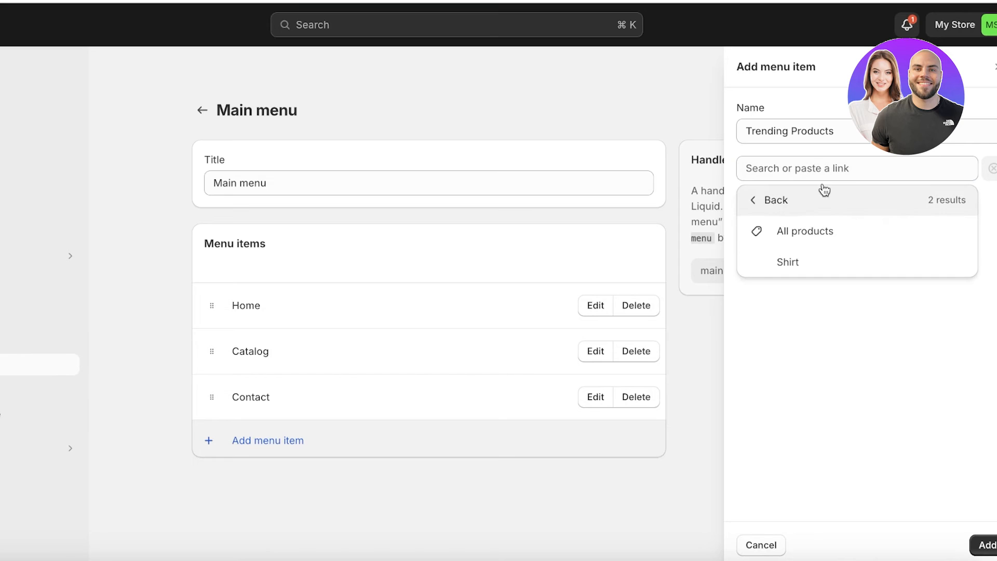
left_click(751, 207)
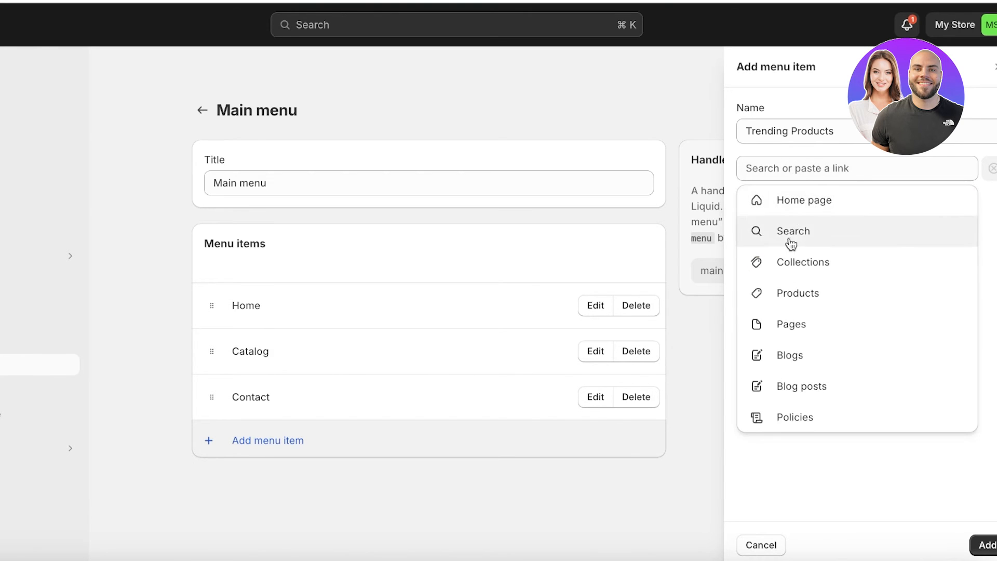
left_click(808, 263)
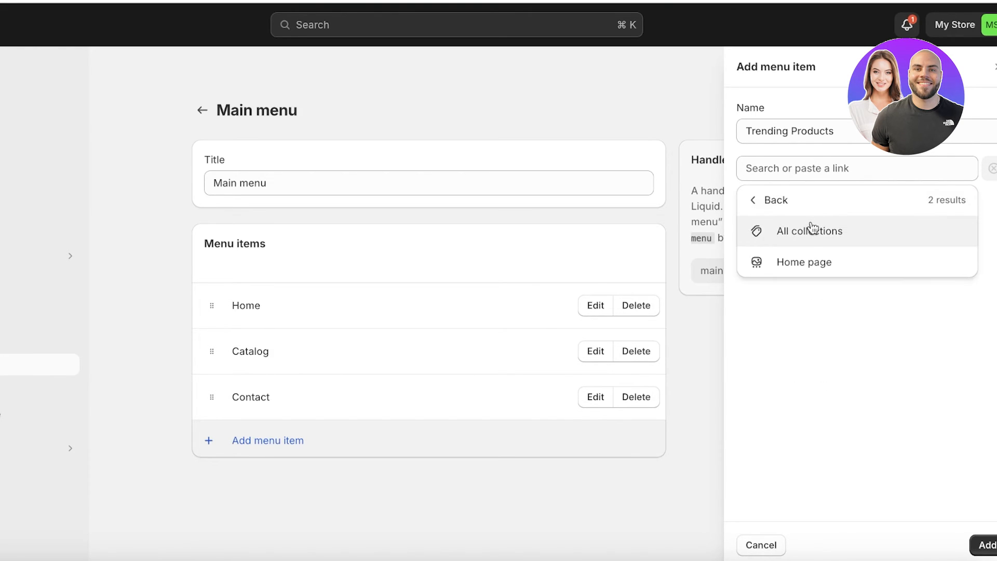
left_click(804, 261)
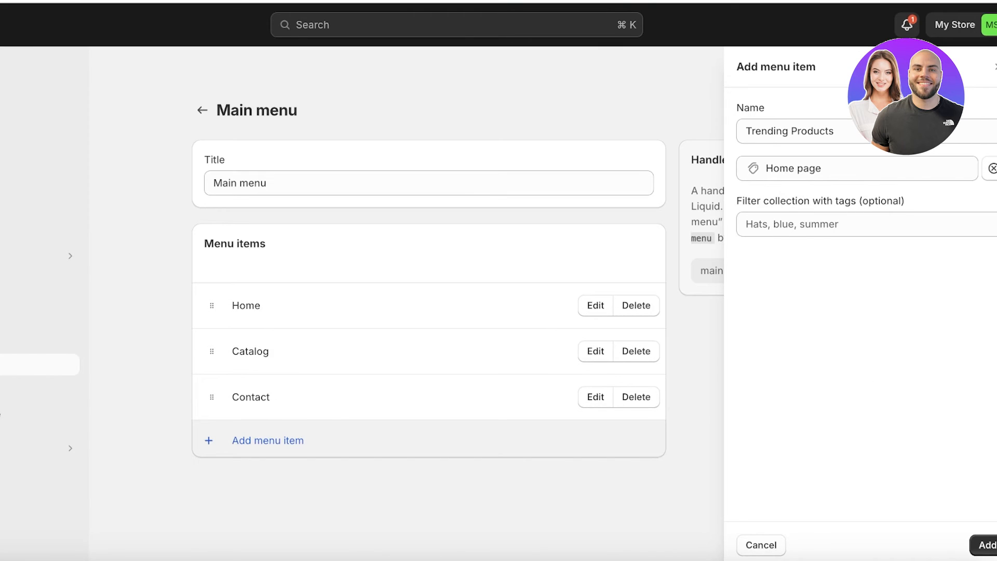
left_click(986, 545)
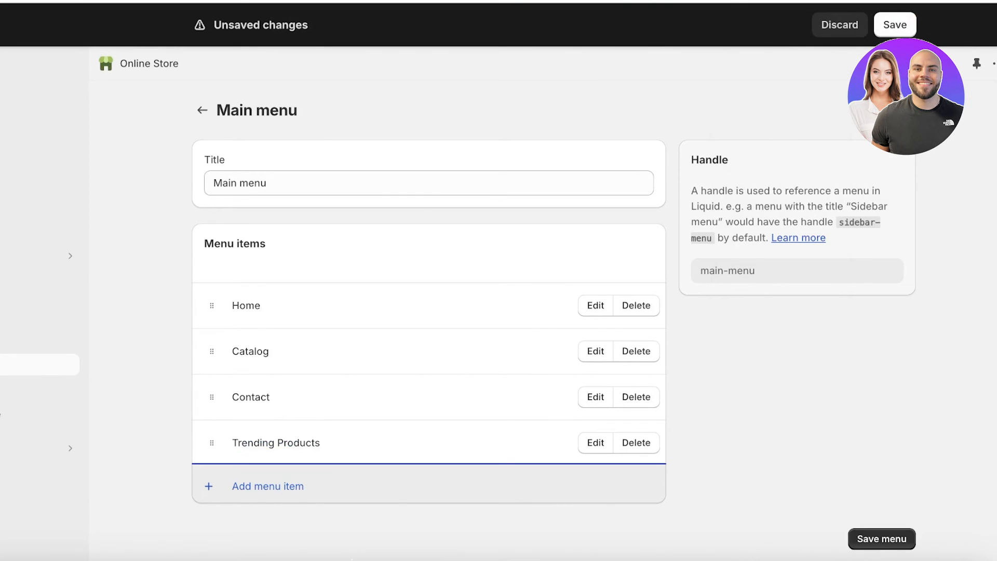
Move Trending Products right after Home and remove the Catalog item.
left_click_drag(212, 442, 173, 369)
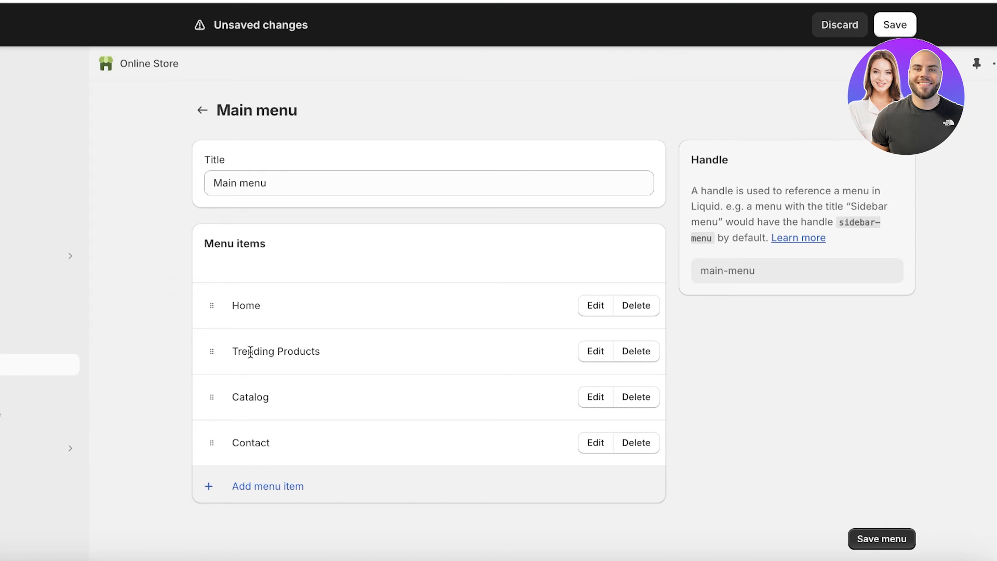
left_click(652, 404)
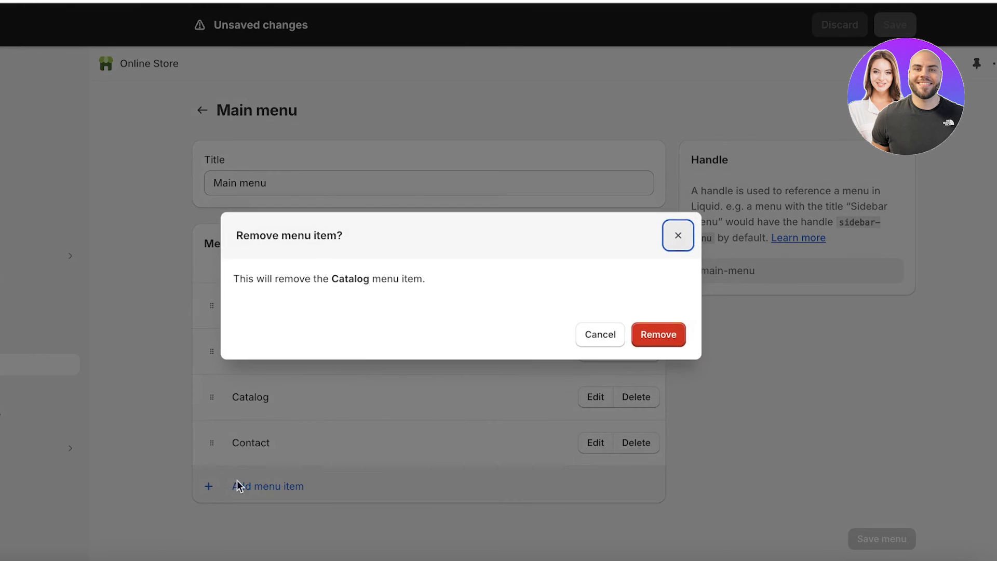
left_click(659, 335)
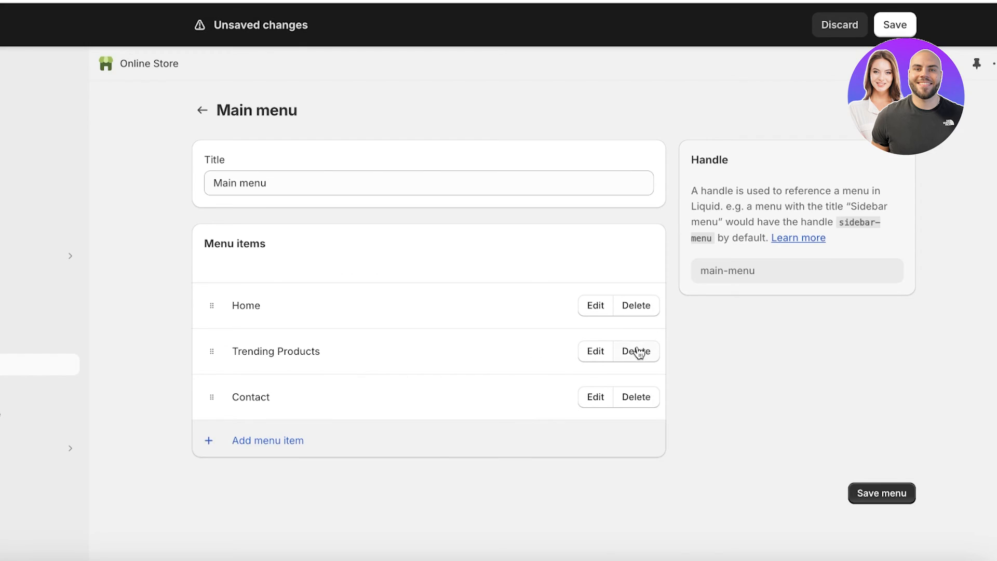
Add an 'All Clothing' menu item linked to all products.
left_click(260, 450)
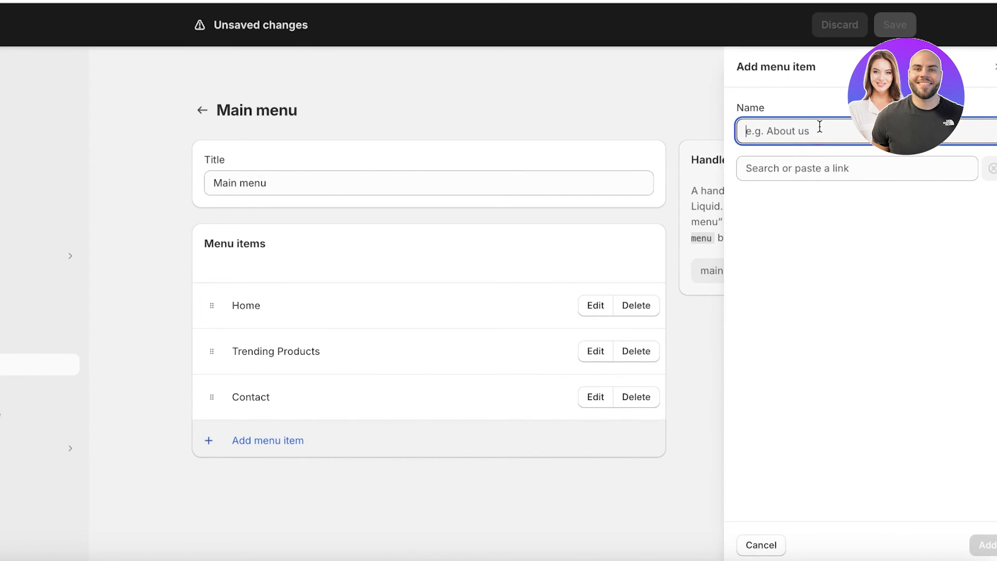
type("All")
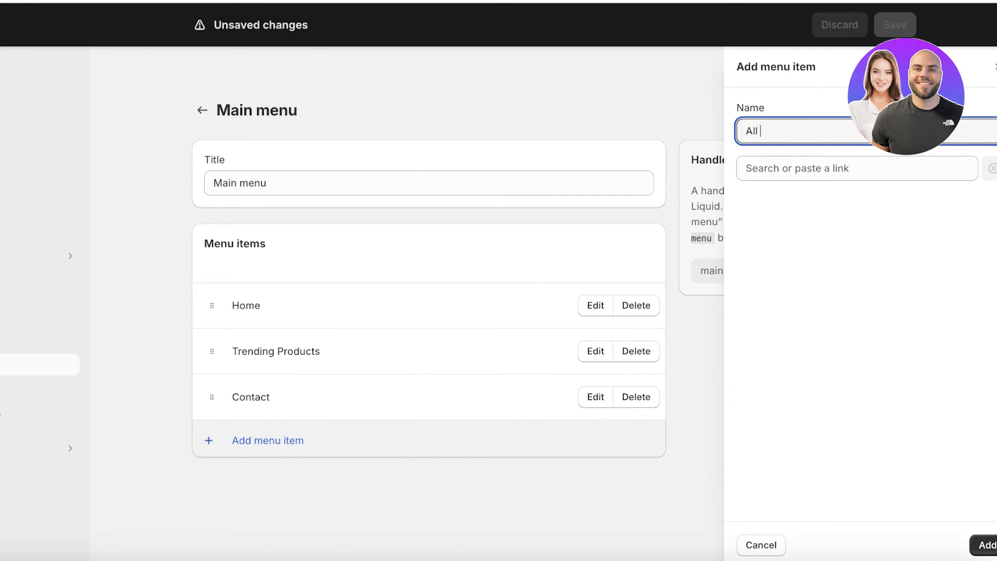
type(" Clothing")
left_click(886, 170)
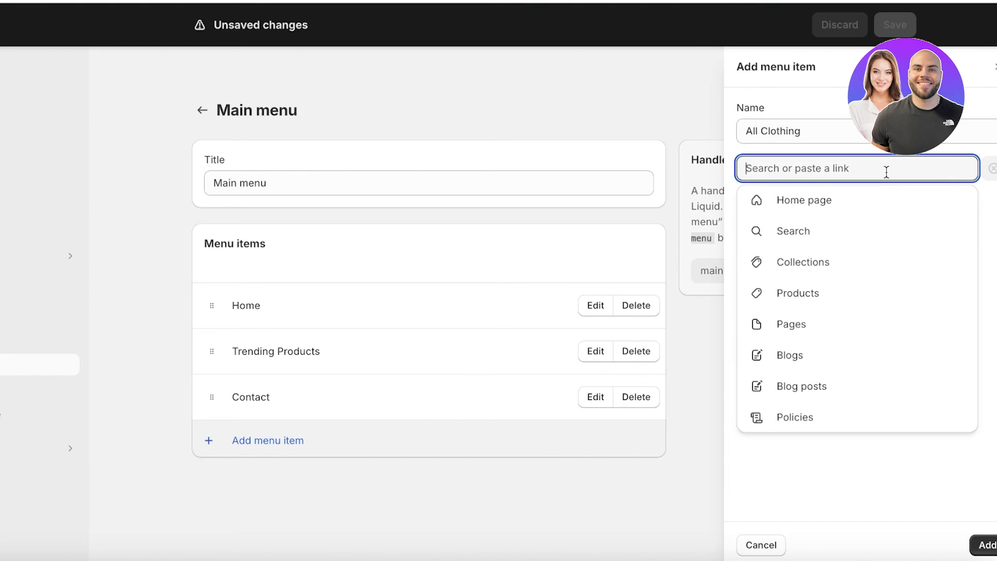
left_click(822, 265)
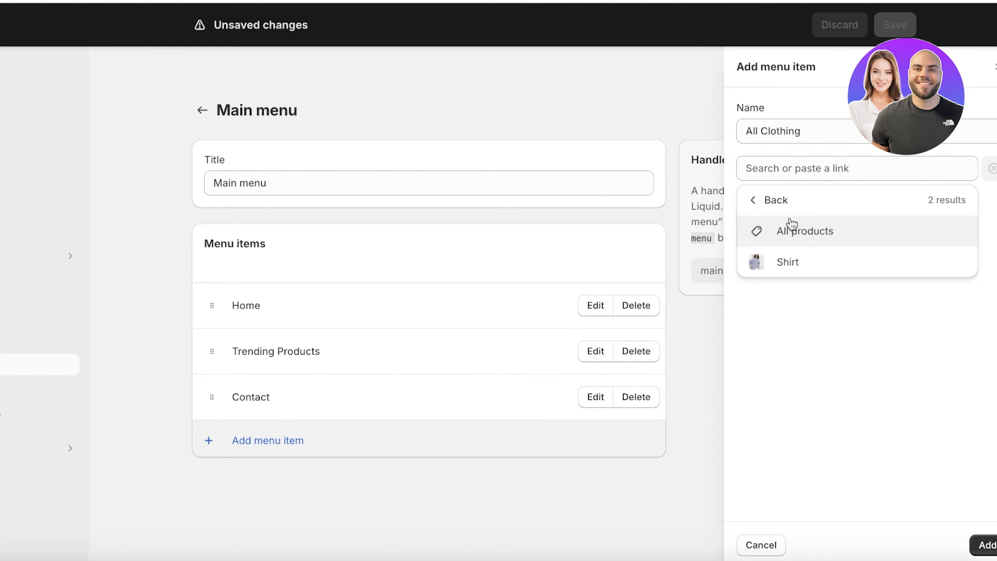
left_click(792, 228)
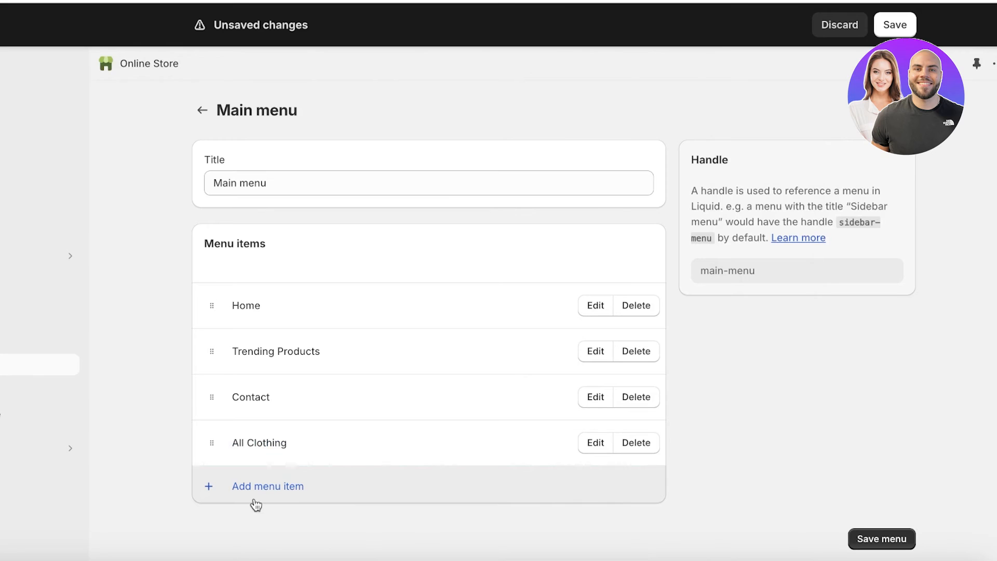
Add a 'Button Down Shirts' menu item linked to the Shirt product.
left_click(252, 500)
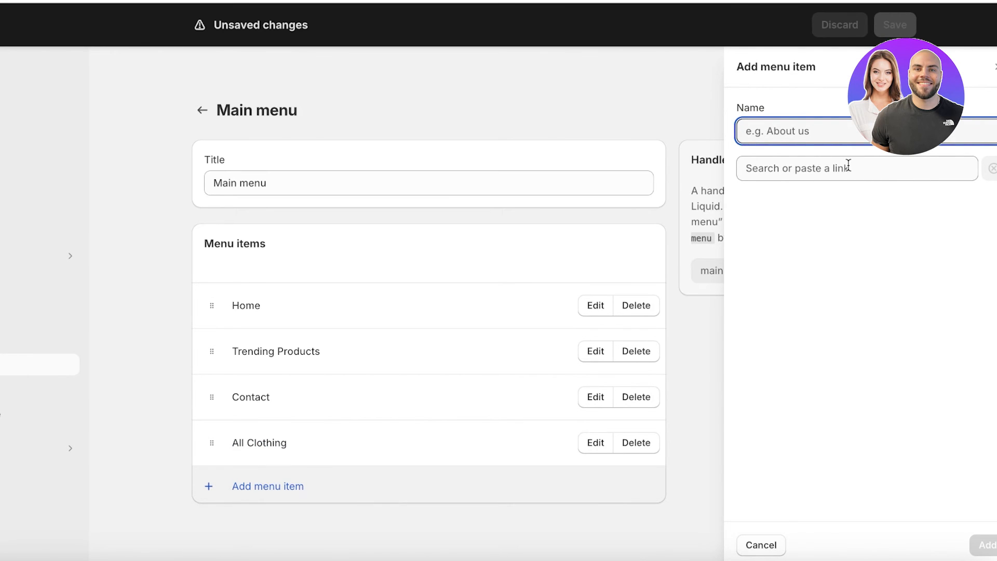
type("V")
key("BackSpace")
type("Button D")
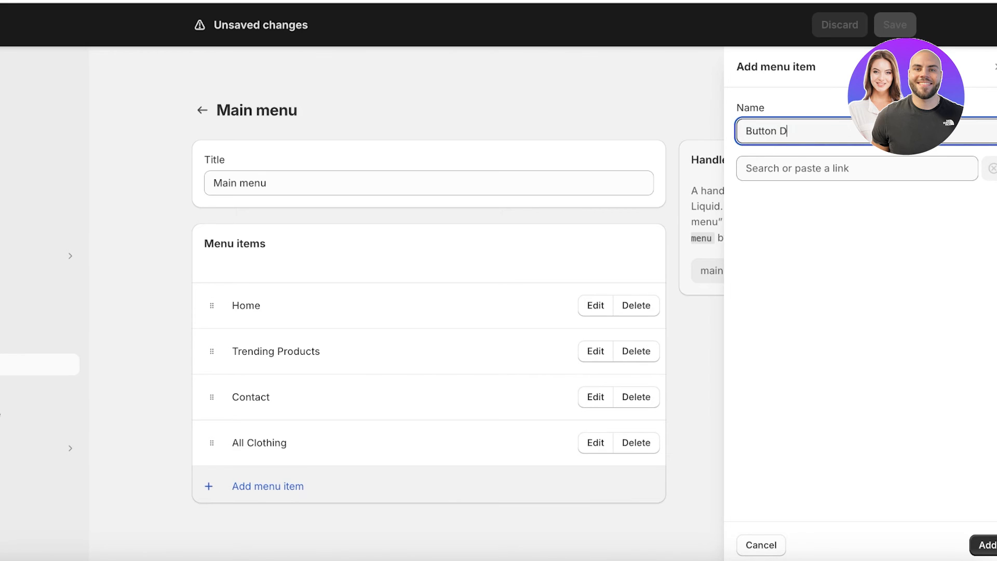
type("own Shirts")
left_click(892, 170)
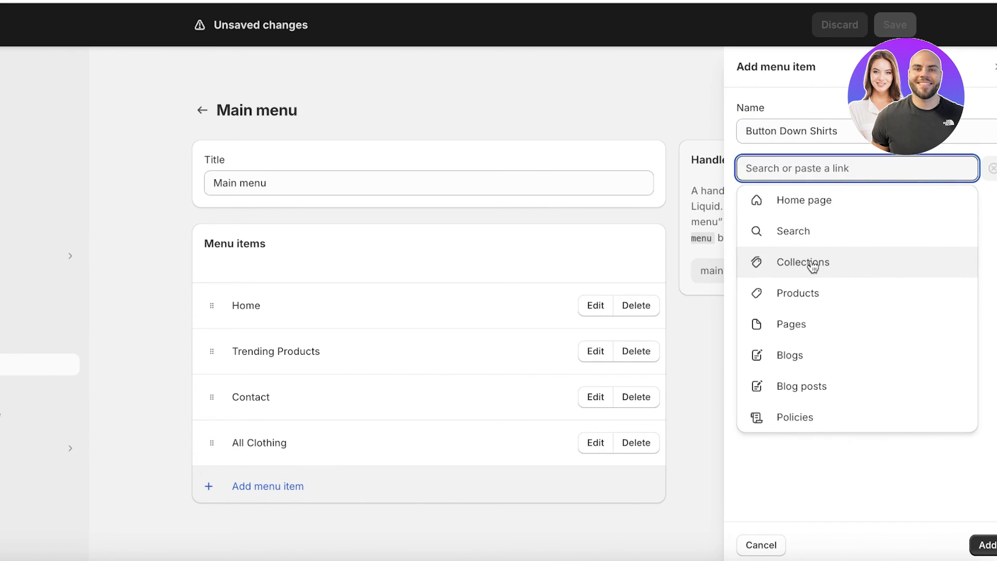
left_click(813, 266)
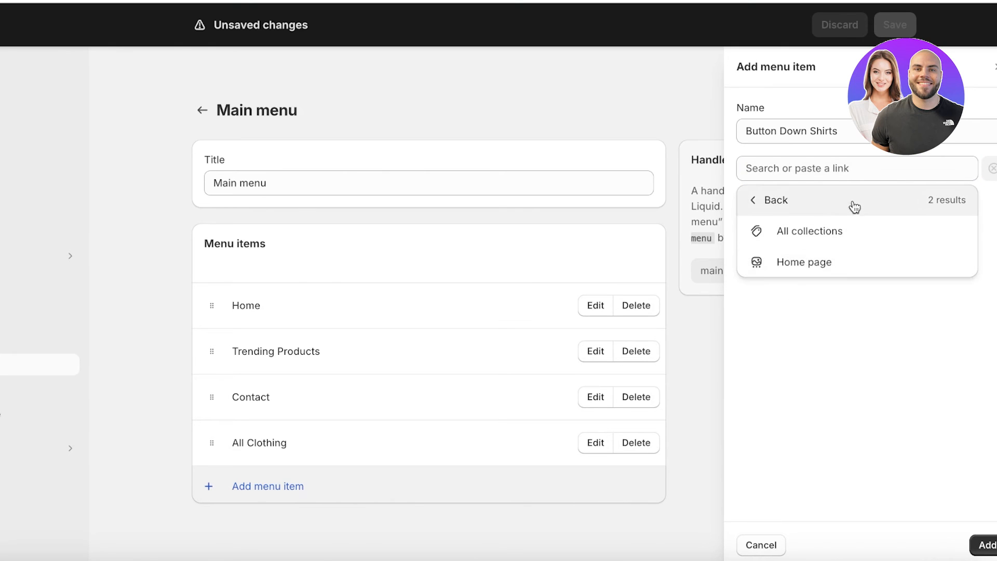
left_click(760, 210)
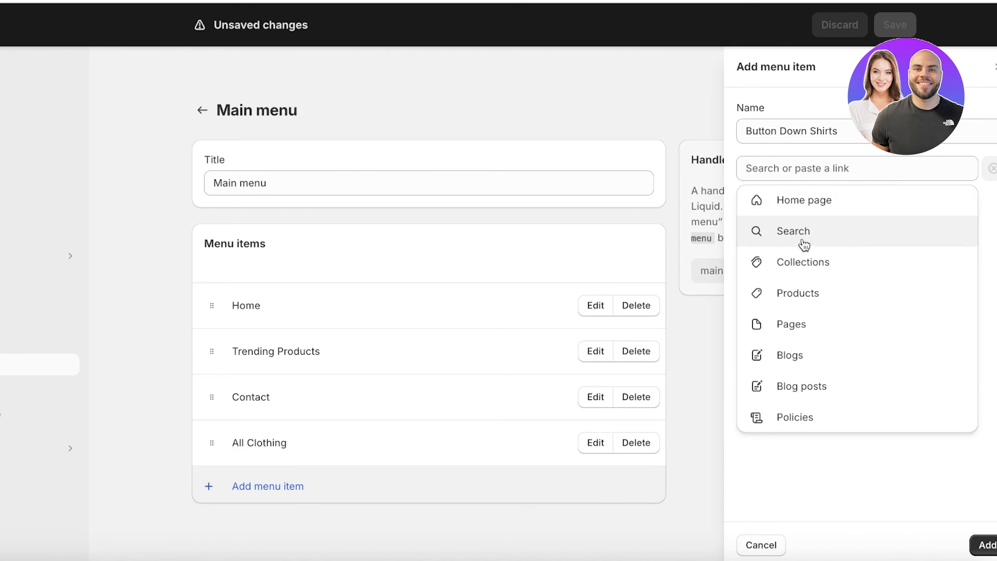
left_click(797, 293)
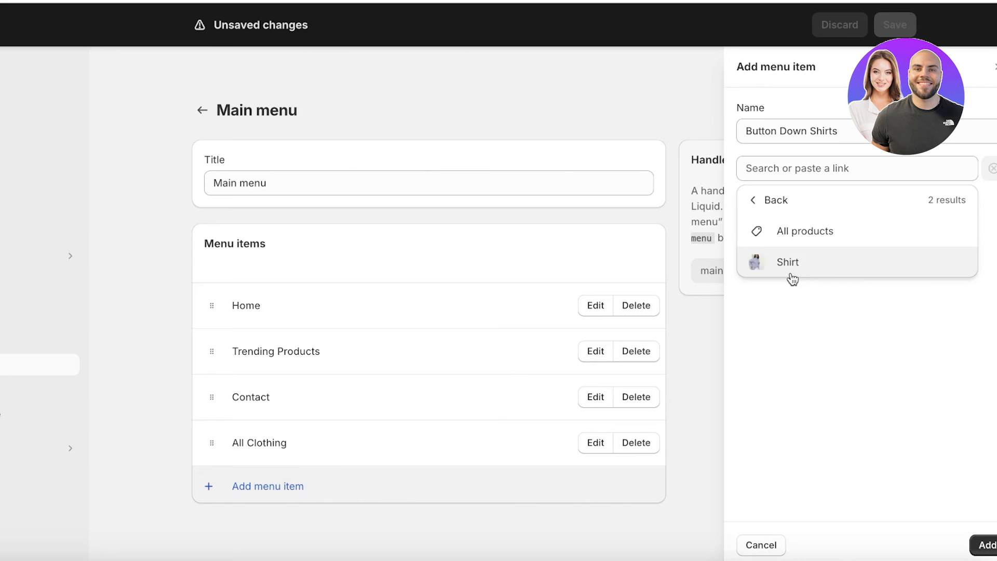
left_click(792, 275)
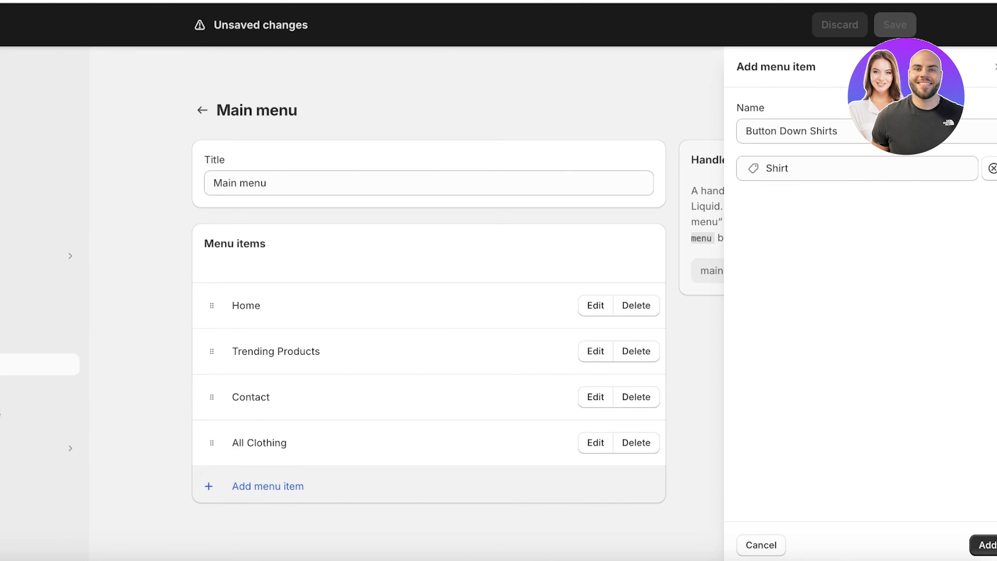
left_click(984, 545)
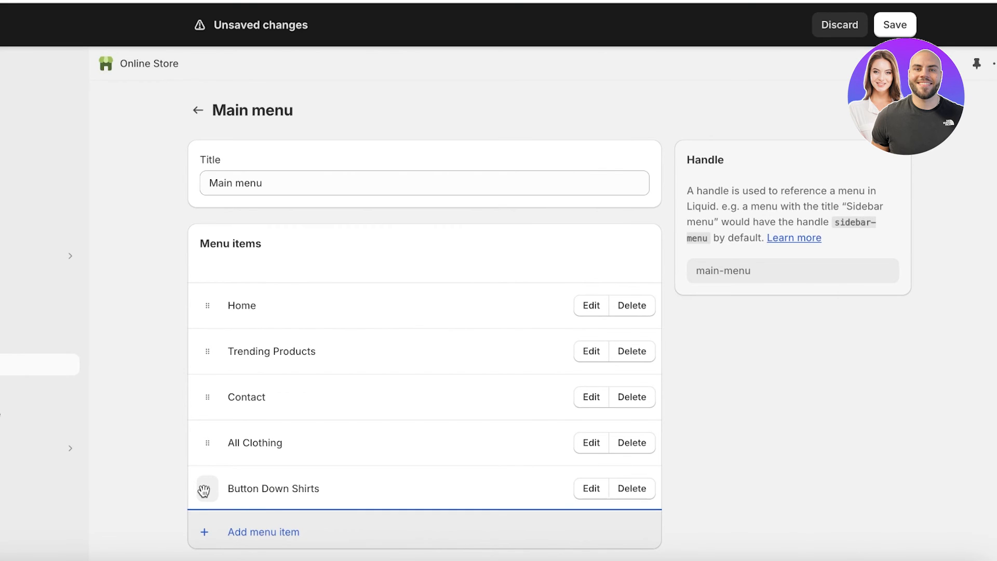
Nest Button Down Shirts as a child item under All Clothing.
left_click_drag(204, 490, 273, 481)
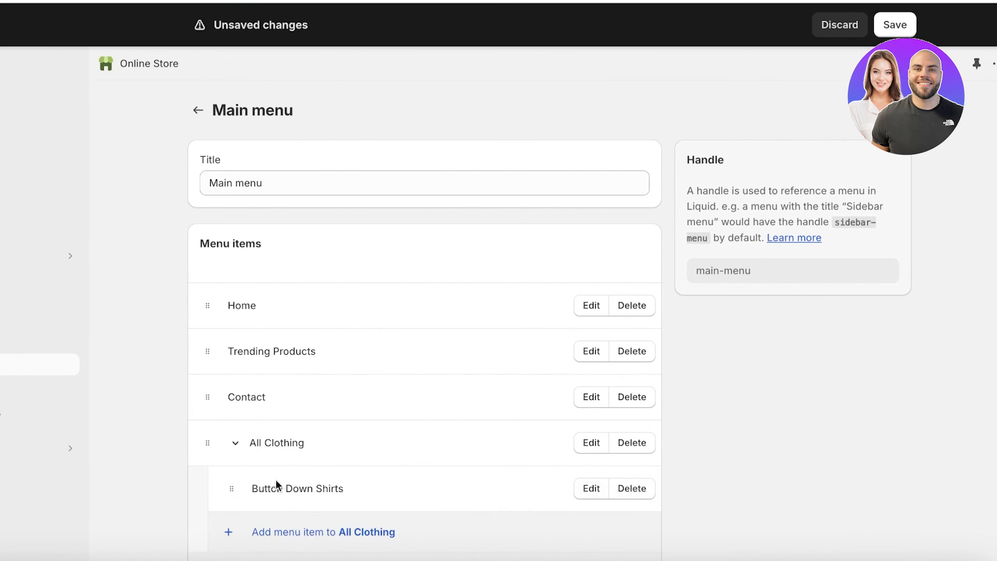
left_click(235, 447)
left_click(236, 448)
left_click(239, 447)
Move All Clothing between Trending Products and Contact, then save the main menu.
left_click_drag(207, 445, 216, 424)
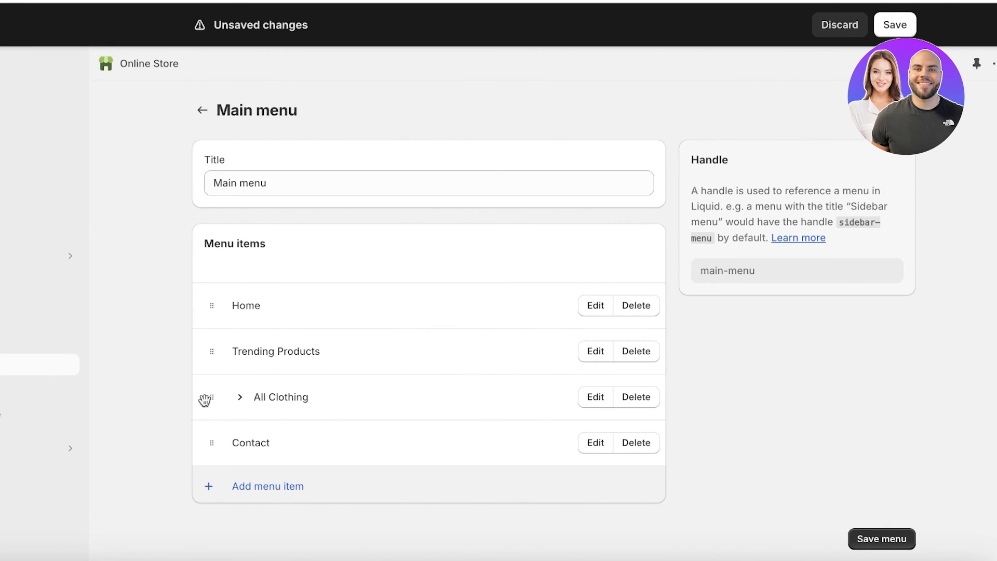
mouse_move(209, 399)
left_mouse_down()
mouse_move(201, 370)
mouse_move(198, 395)
left_mouse_up()
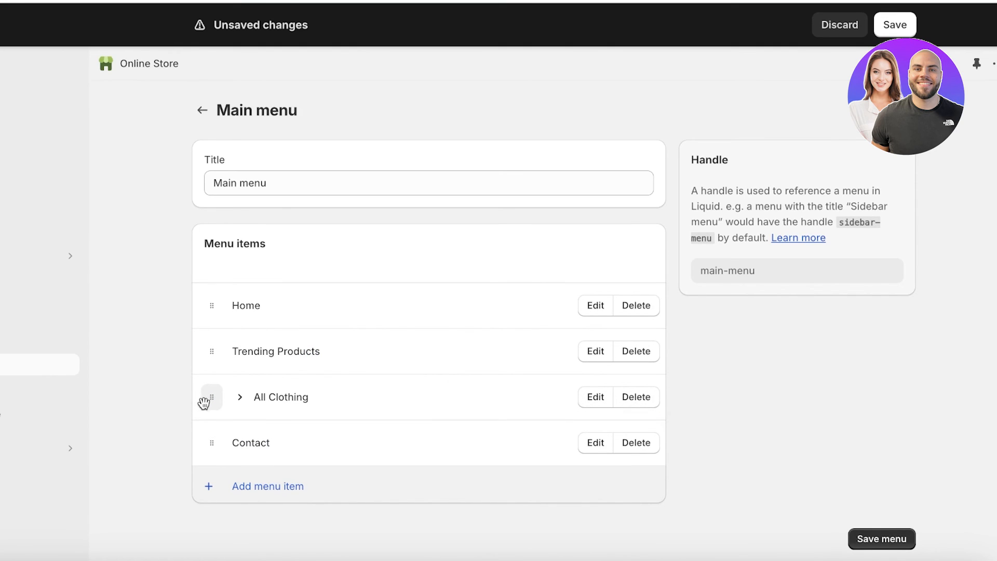
left_click(906, 536)
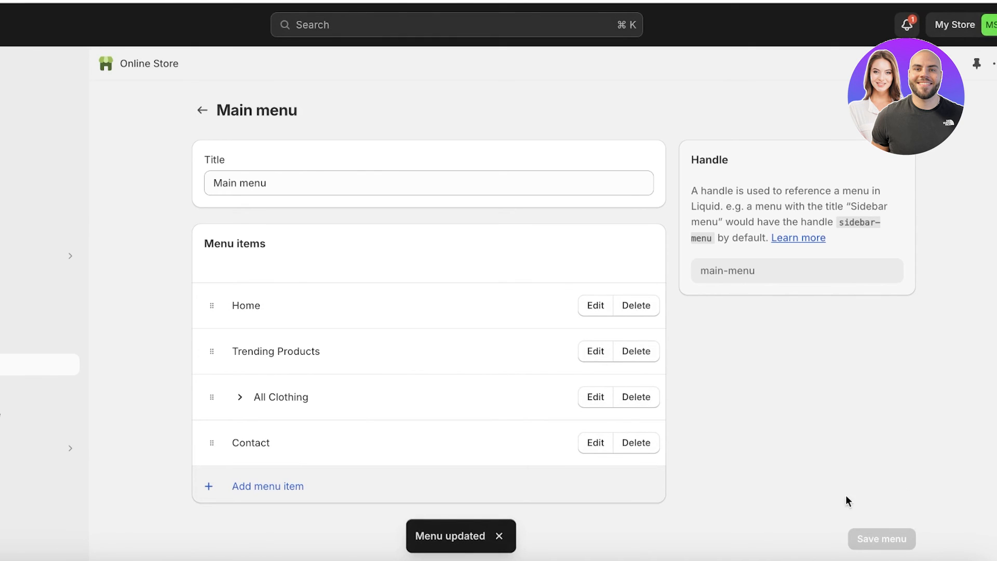
left_click(127, 276)
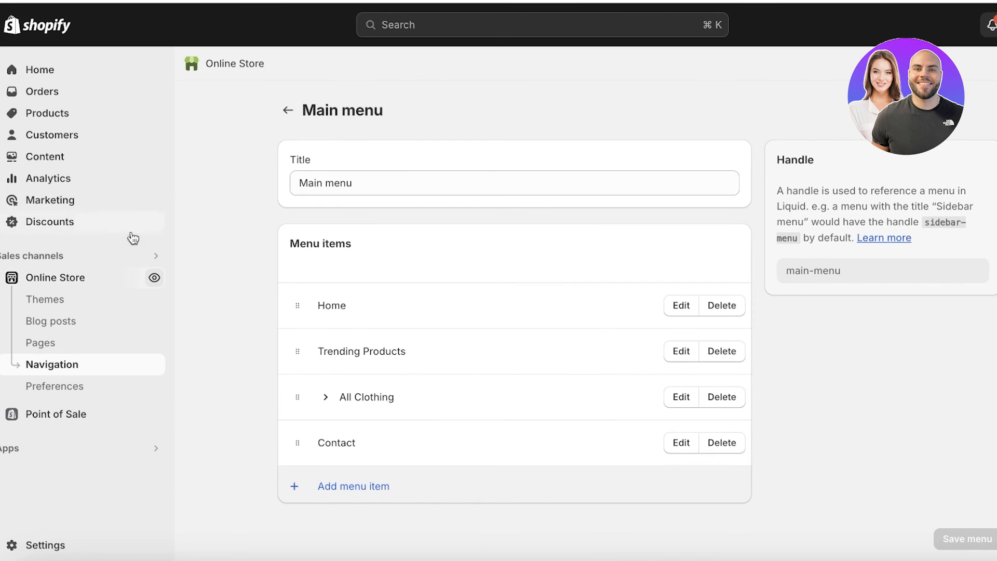
Check the Dawn header, then confirm the live storefront's All Clothing dropdown shows Button Down Shirts.
left_click(49, 279)
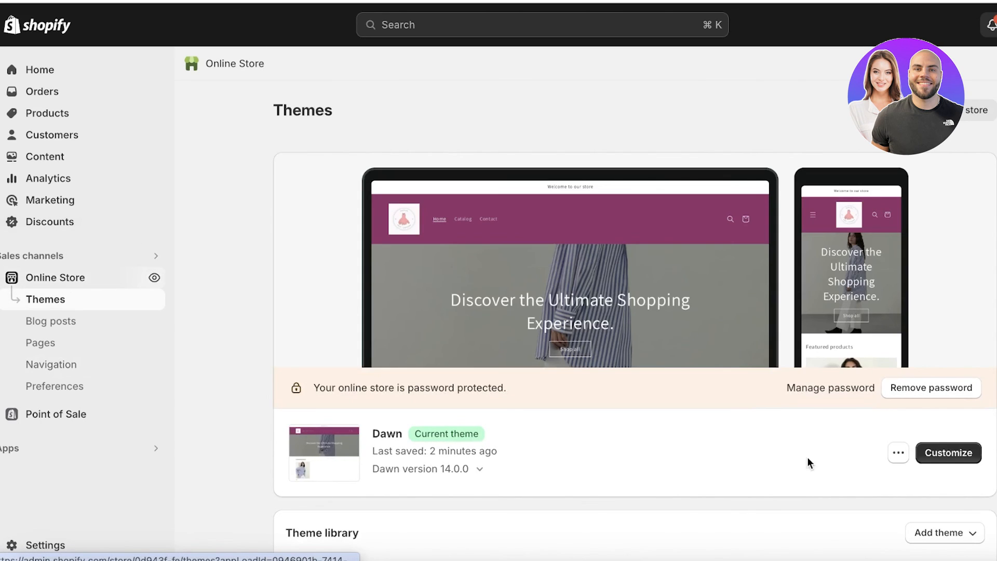
left_click(933, 456)
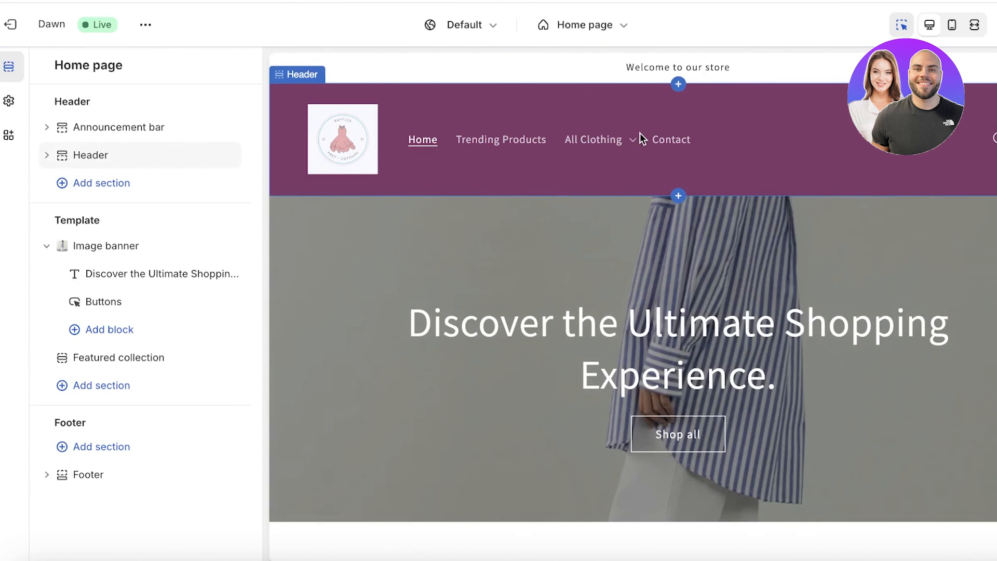
left_click(841, 149)
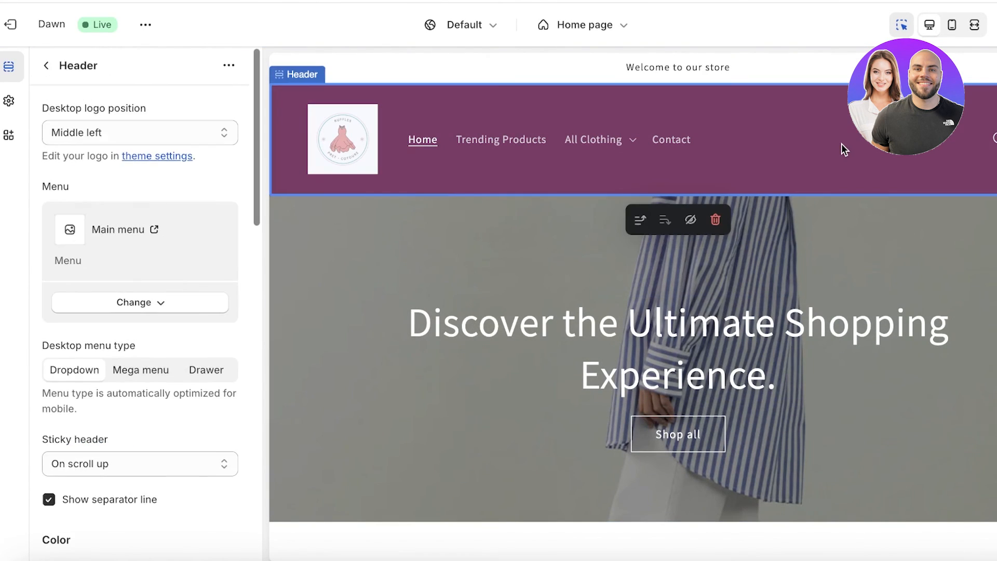
scroll(140, 364, "down", 4)
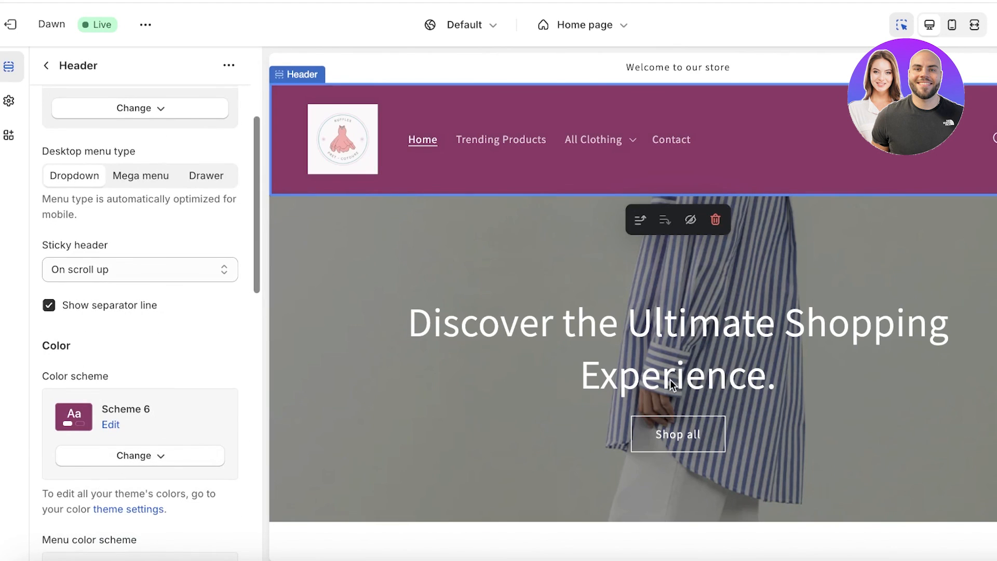
left_click(13, 30)
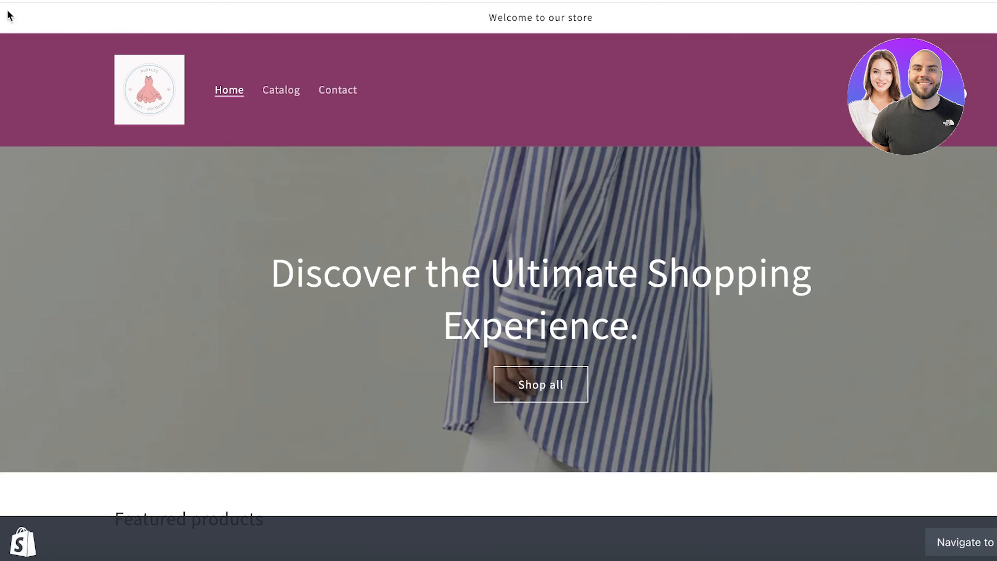
key("super+r")
left_click(414, 89)
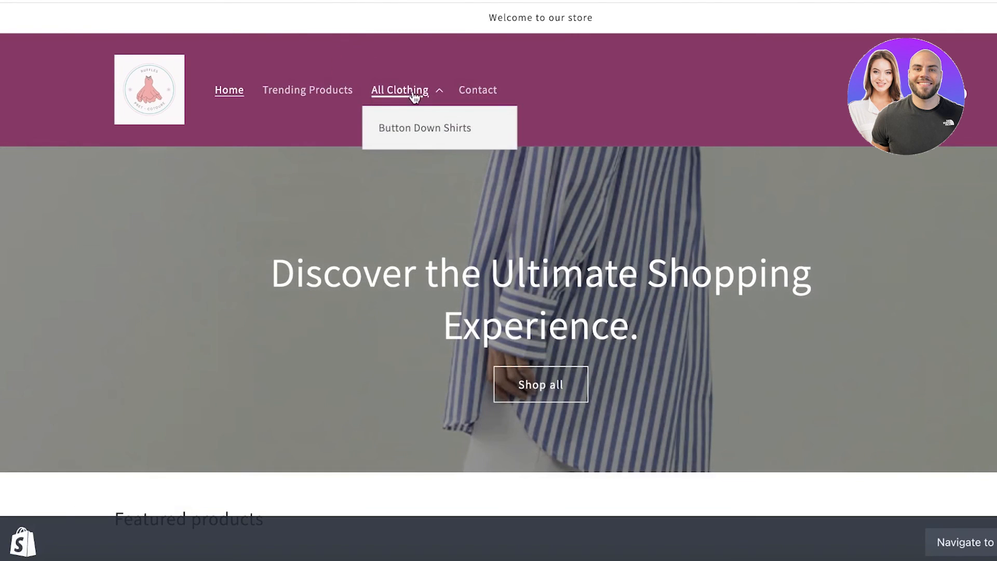
left_click(413, 91)
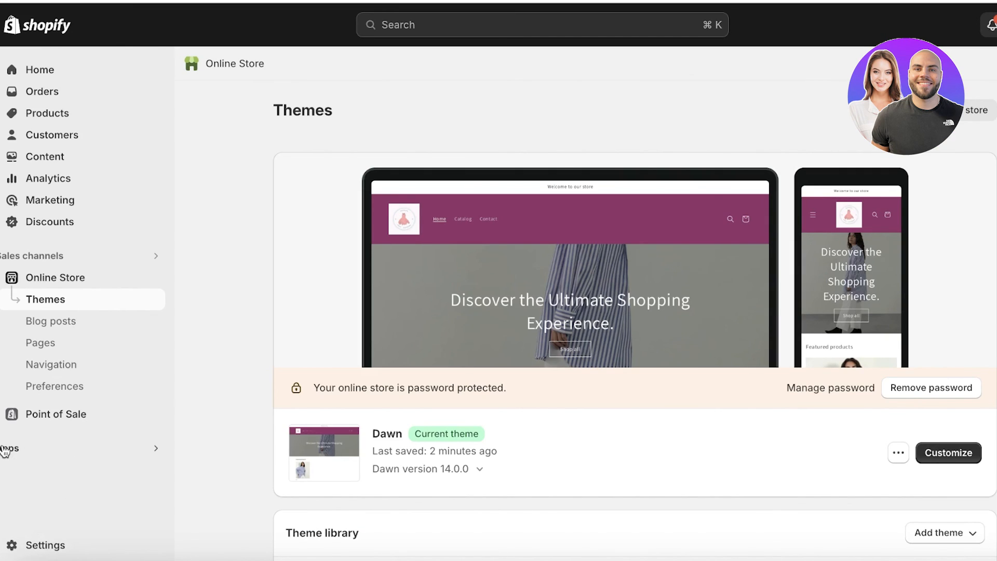
Go to Settings > Apps and sales channels and open the Shopify App Store.
left_click(10, 544)
scroll(246, 503, "down", 1)
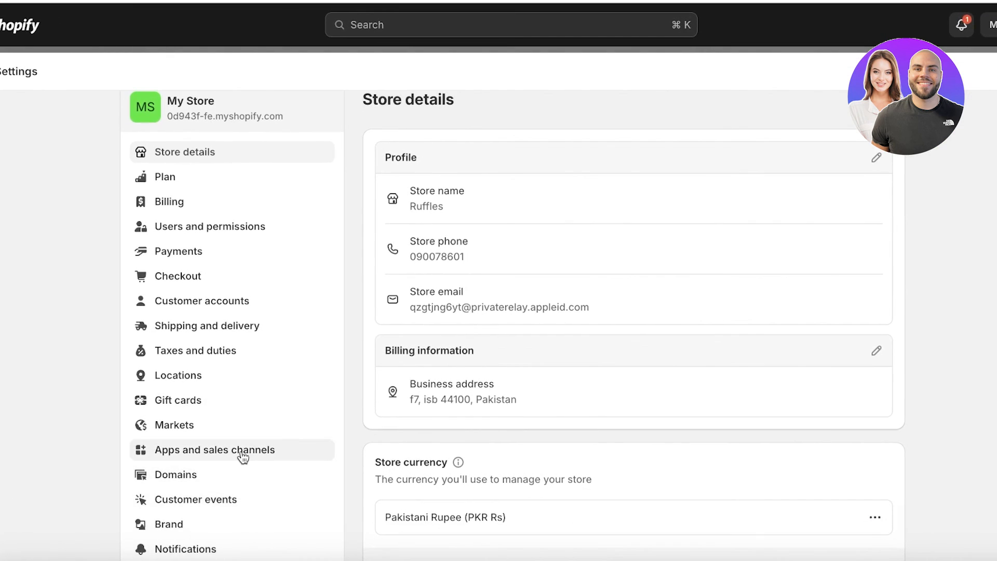
left_click(247, 455)
left_click(852, 134)
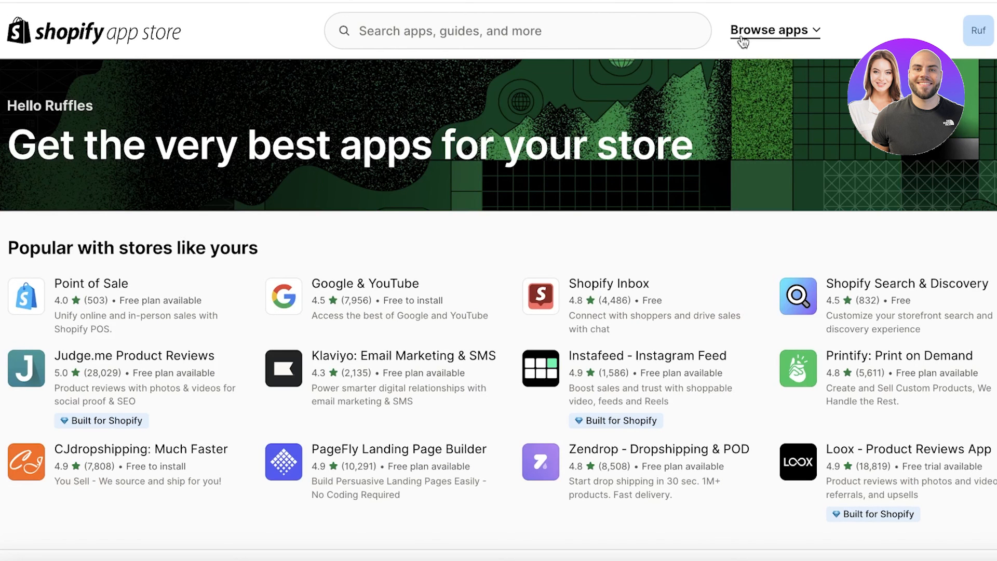
Search the App Store for 'header design' and scan the app results.
left_click(611, 32)
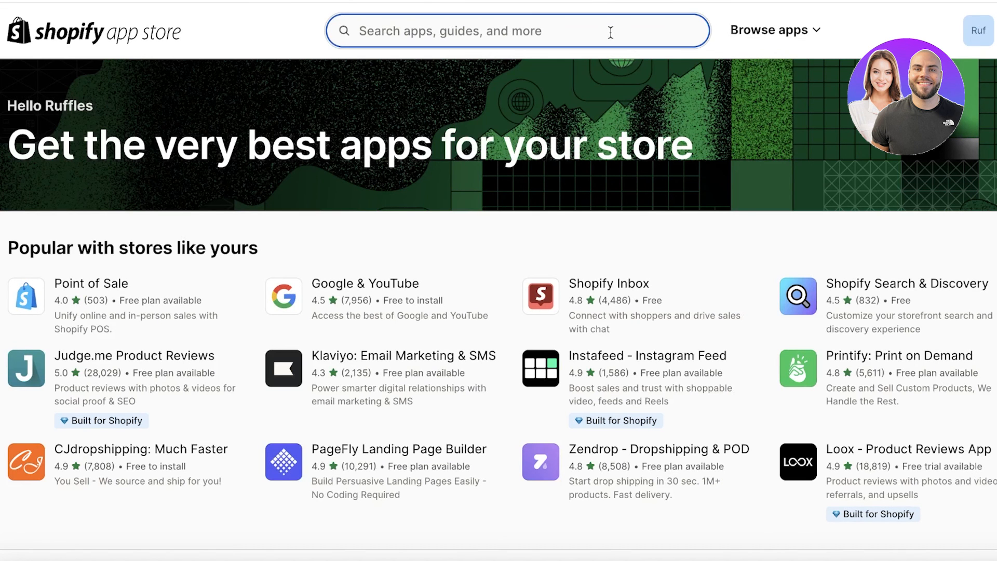
type("heade")
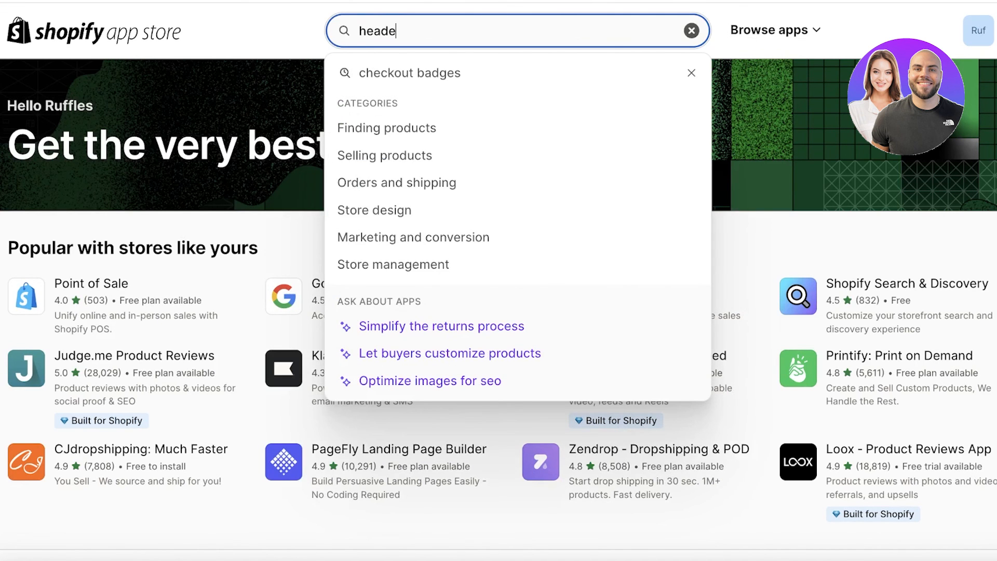
type("r designs")
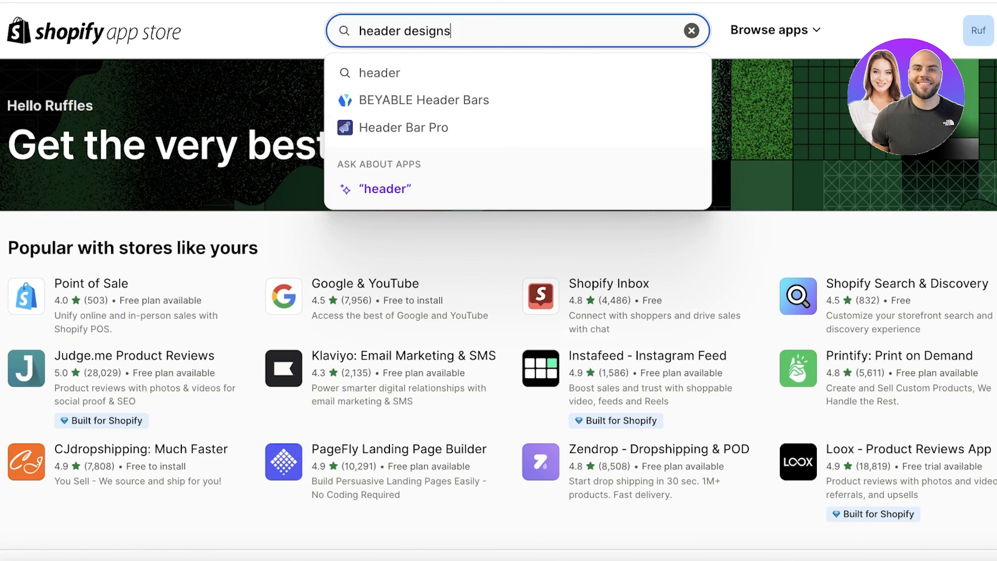
key("Return")
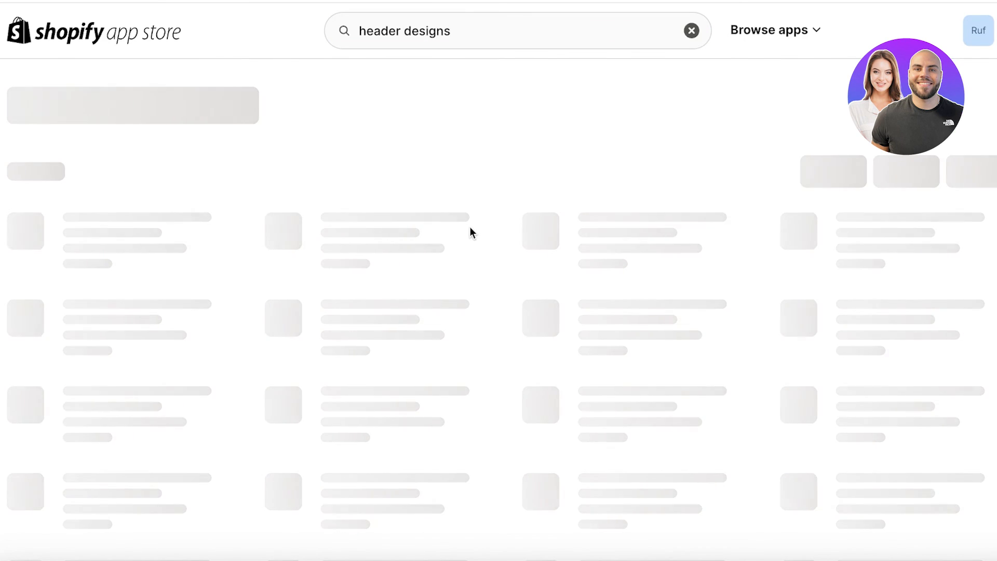
scroll(341, 138, "down", 1)
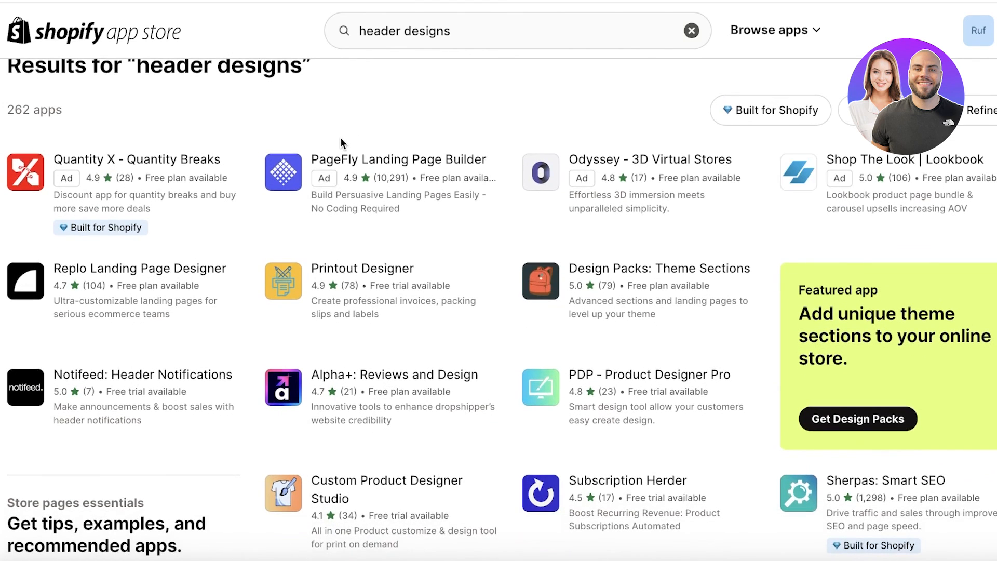
scroll(341, 137, "up", 1)
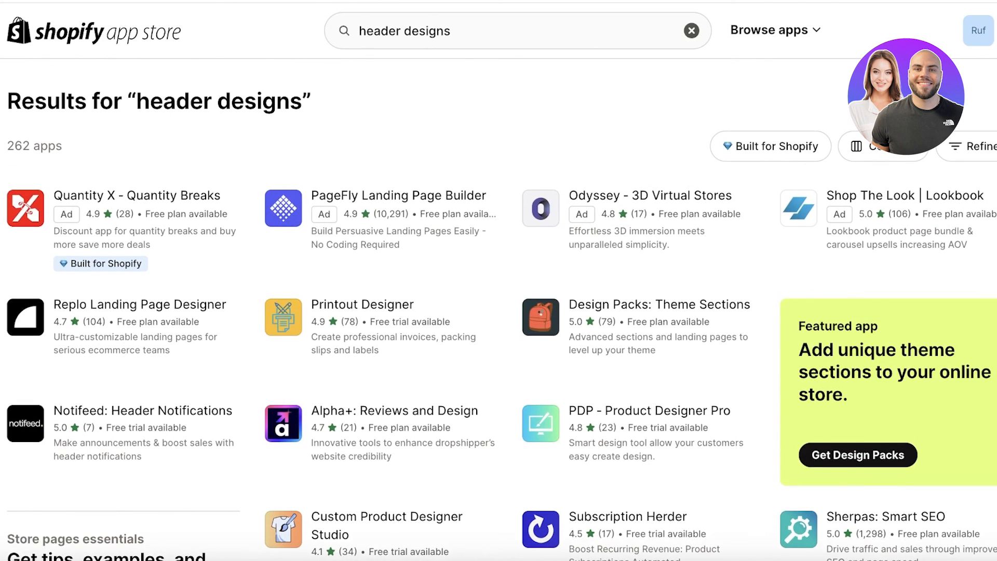